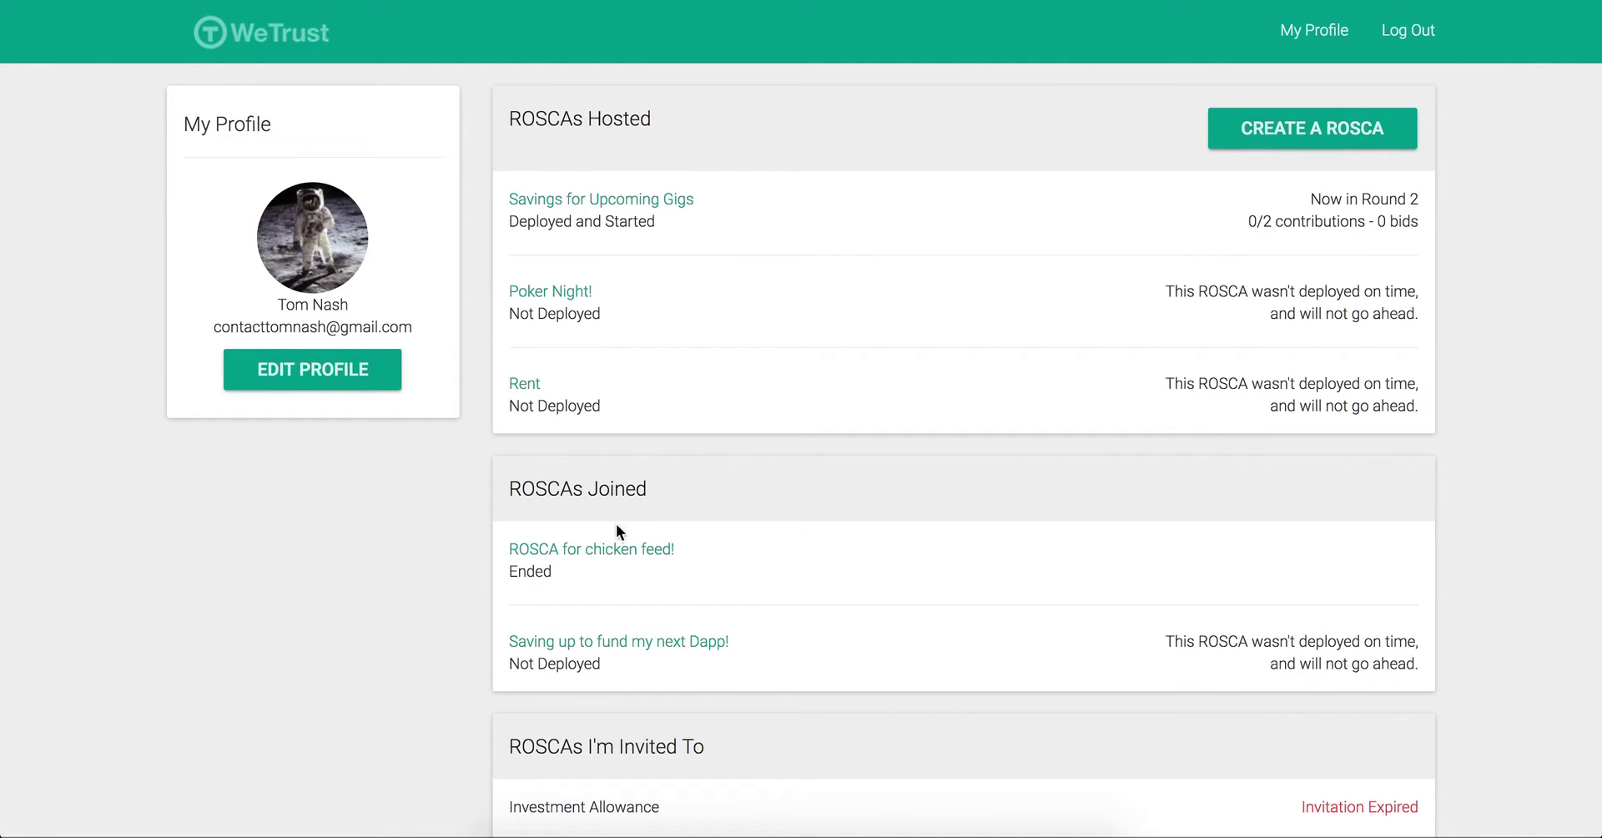
# Step: Start a new ROSCA named Birthdays with 1 participant and enter the invitee's e-mail address
pyautogui.click(1320, 142)
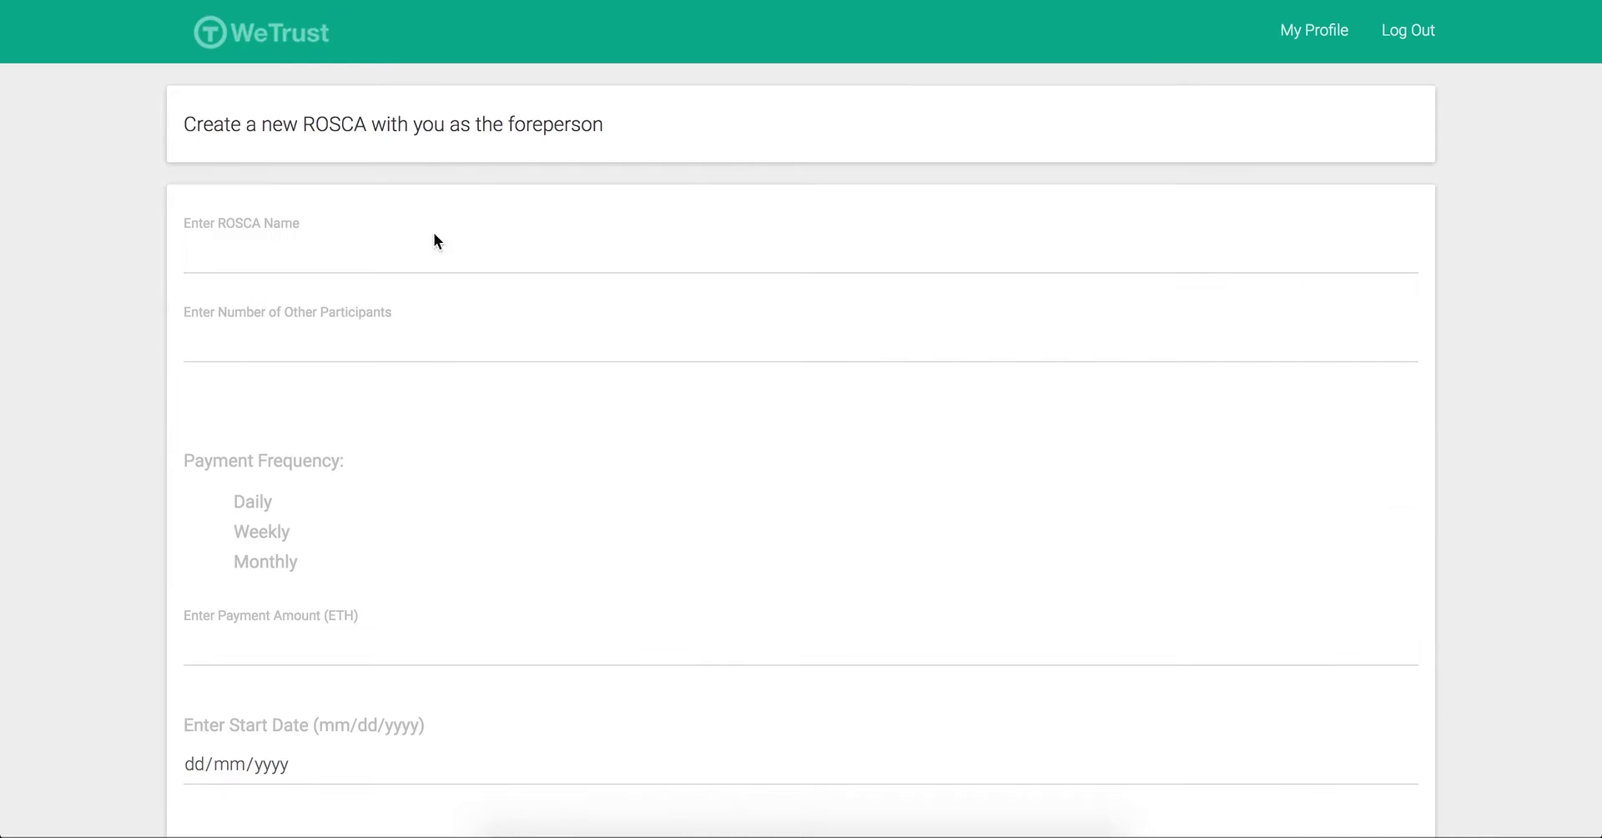
pyautogui.click(329, 257)
pyautogui.write('Birthdays')
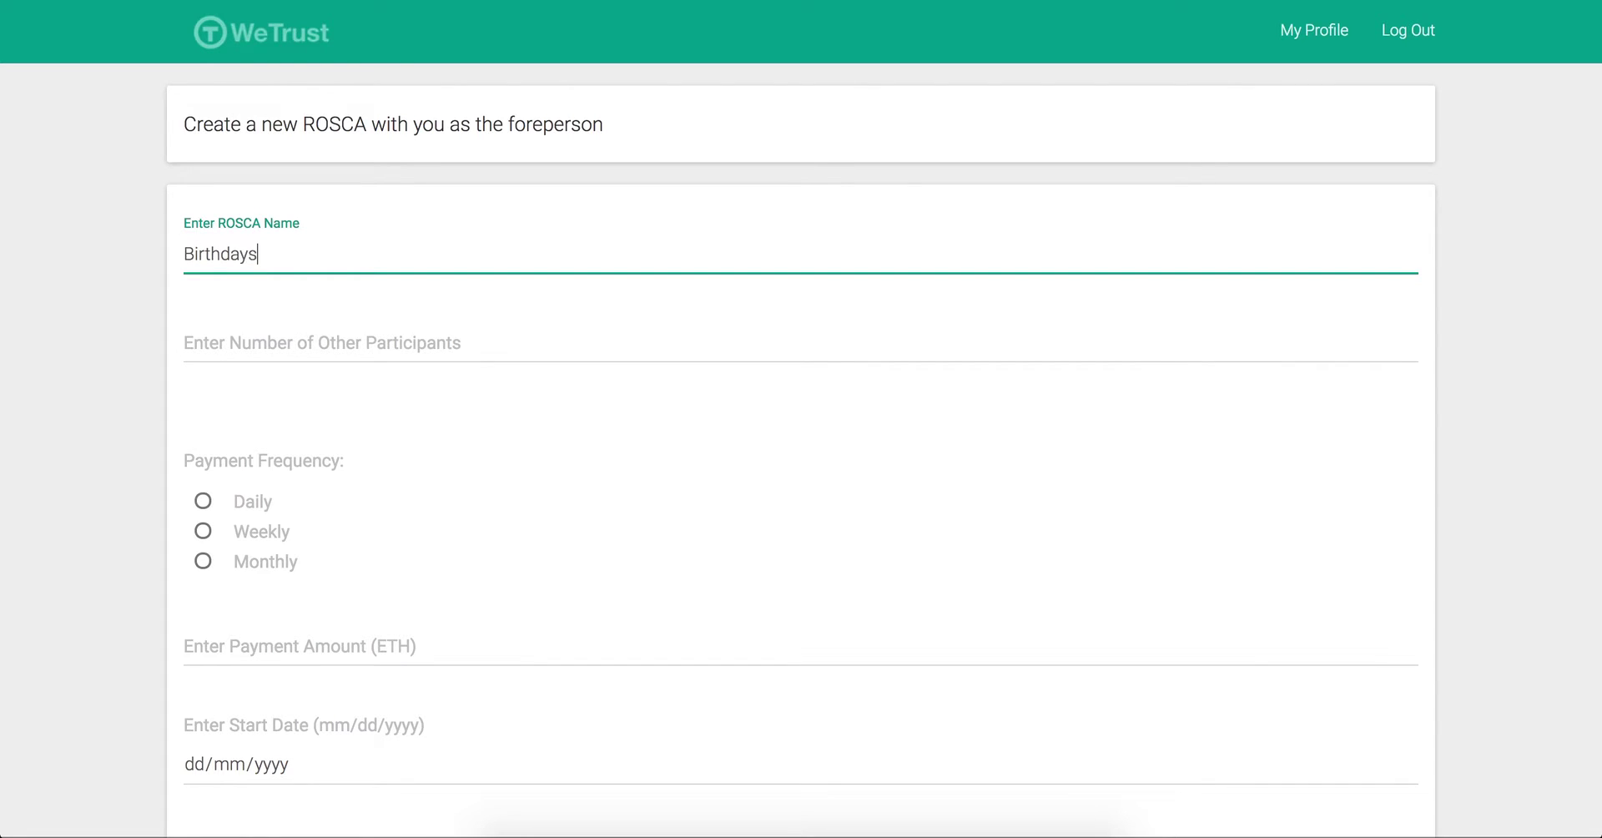
pyautogui.press('Tab')
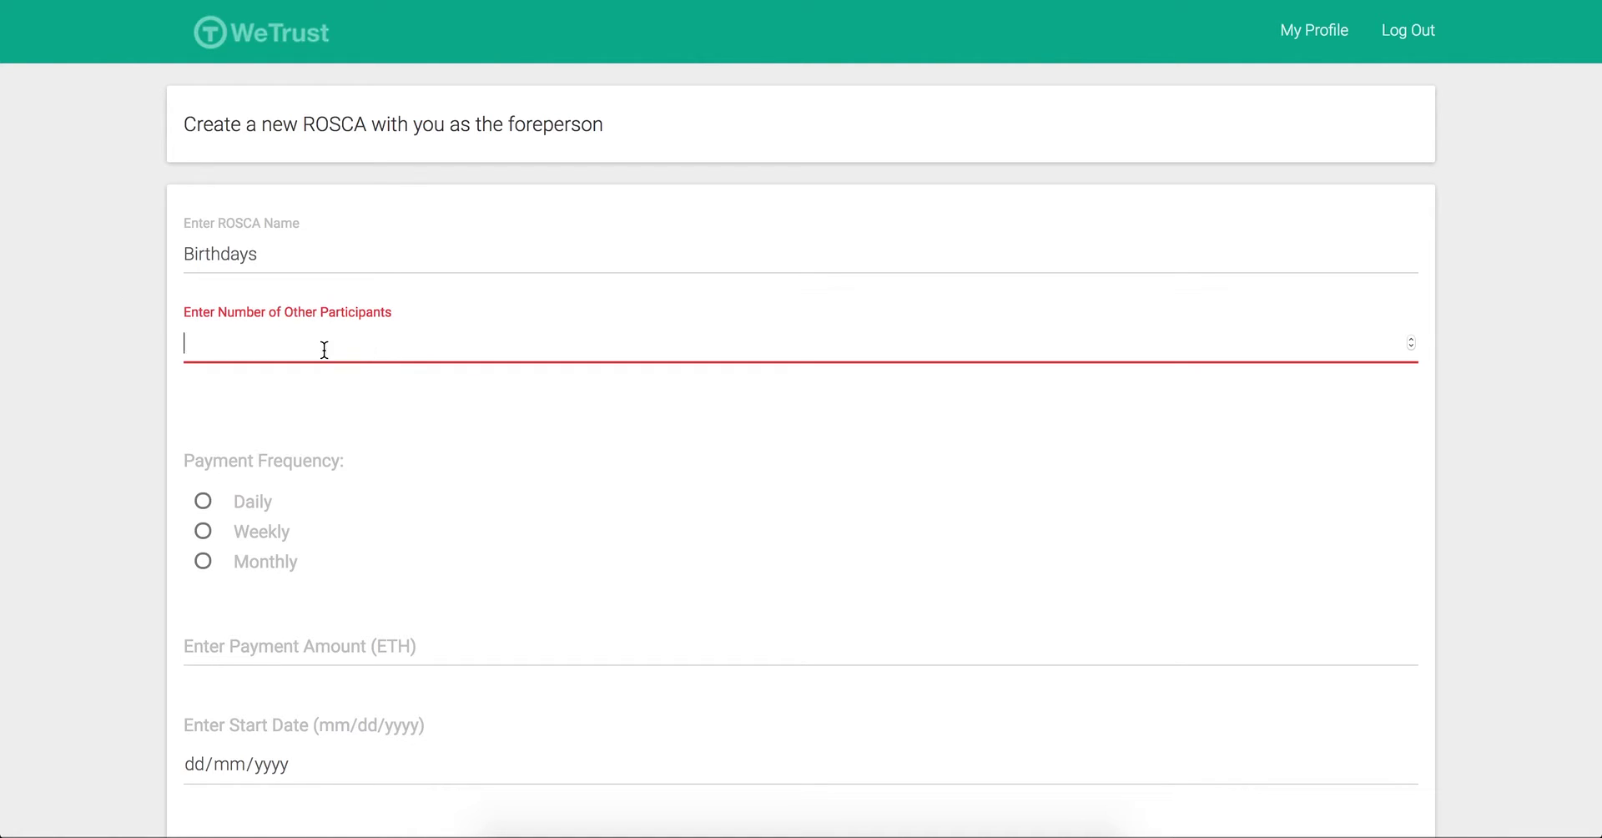
pyautogui.write('1')
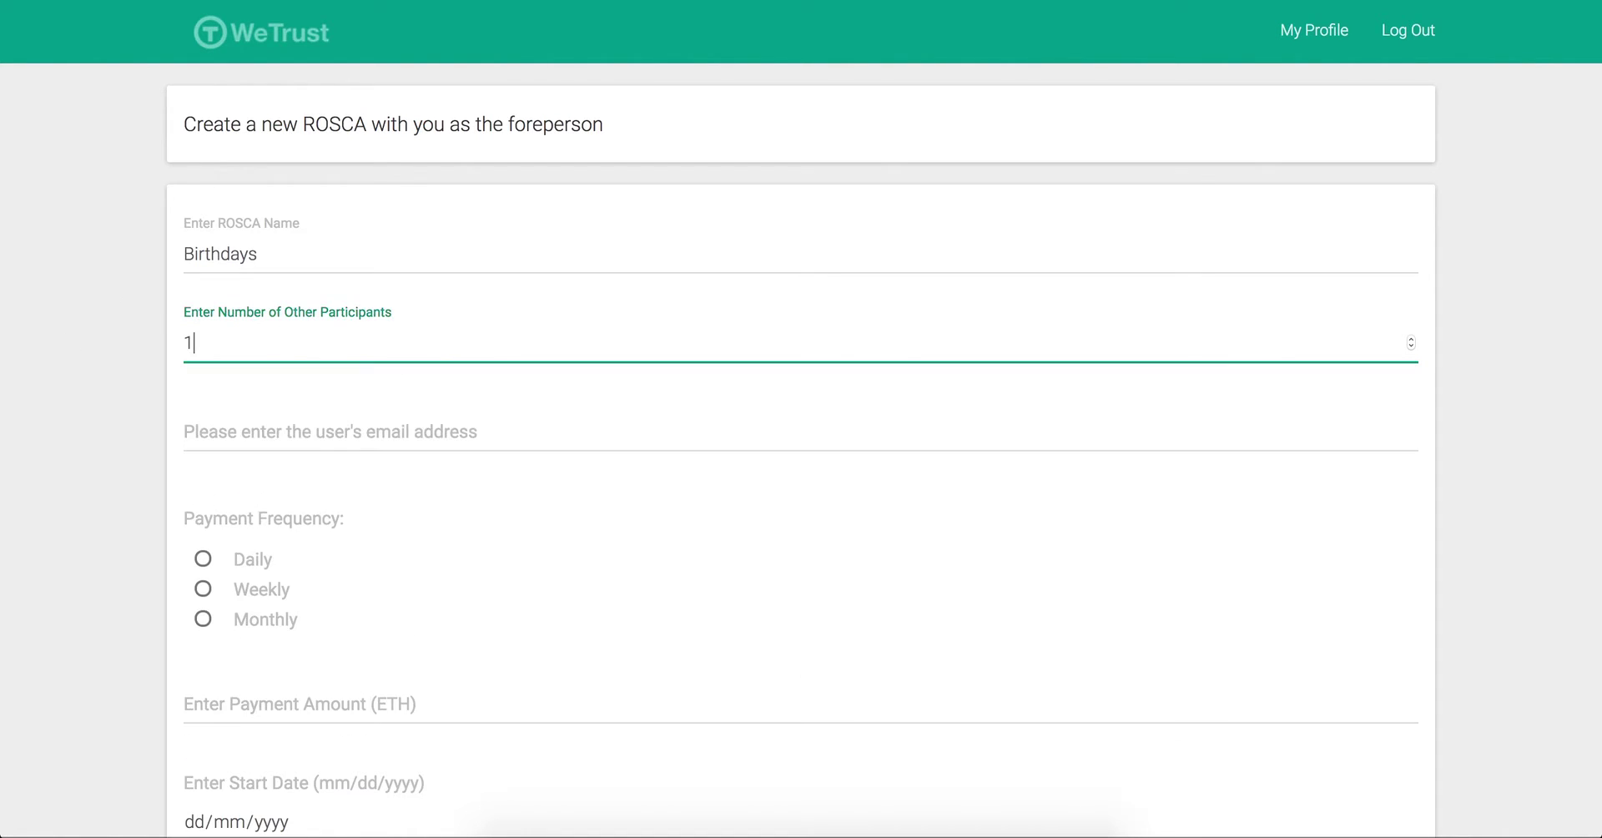
pyautogui.click(327, 430)
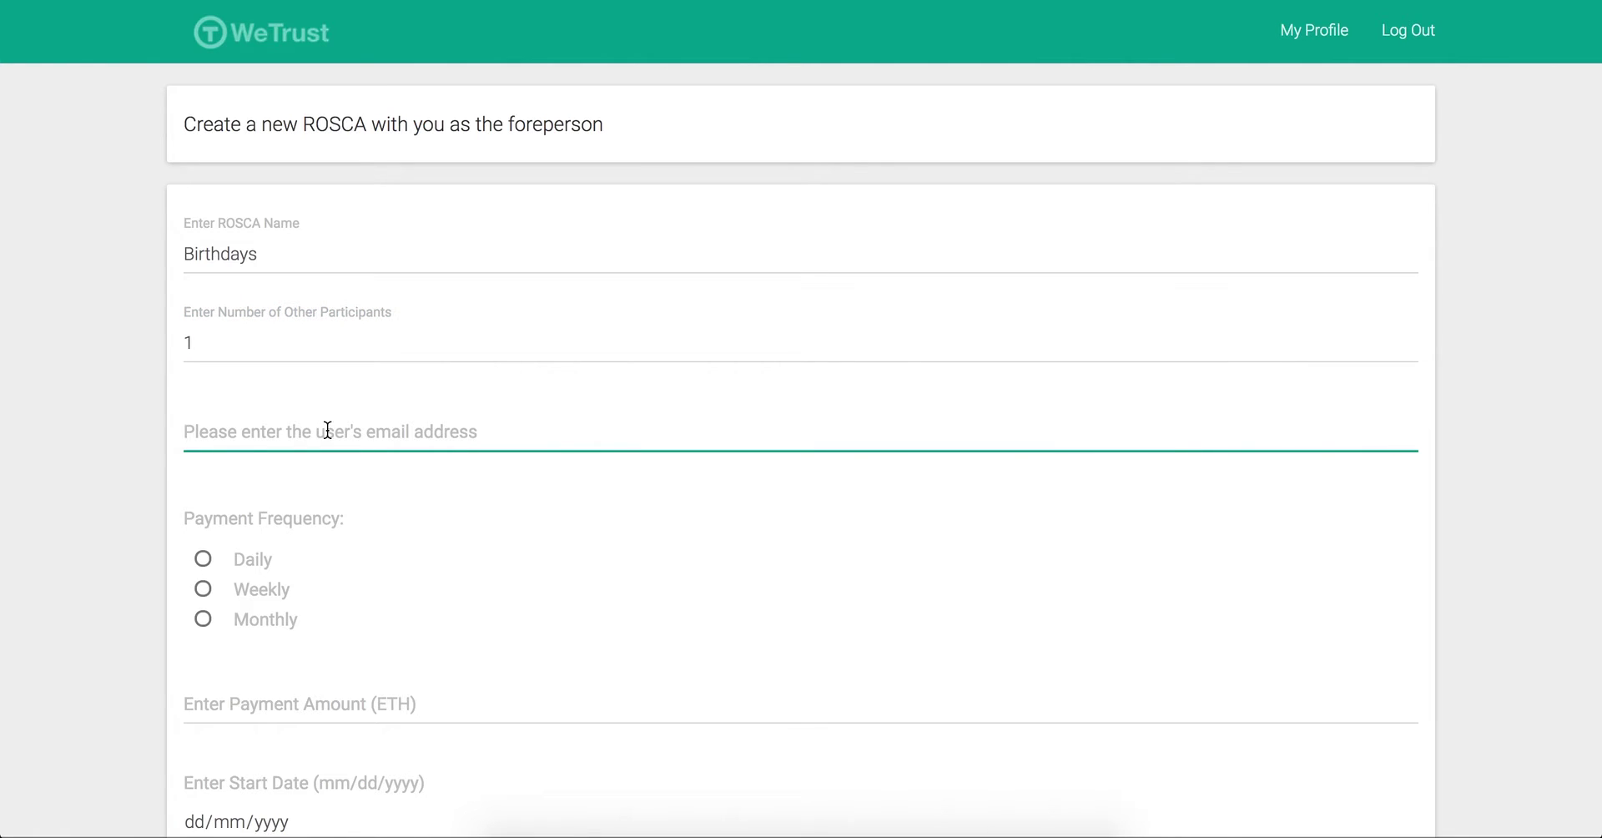
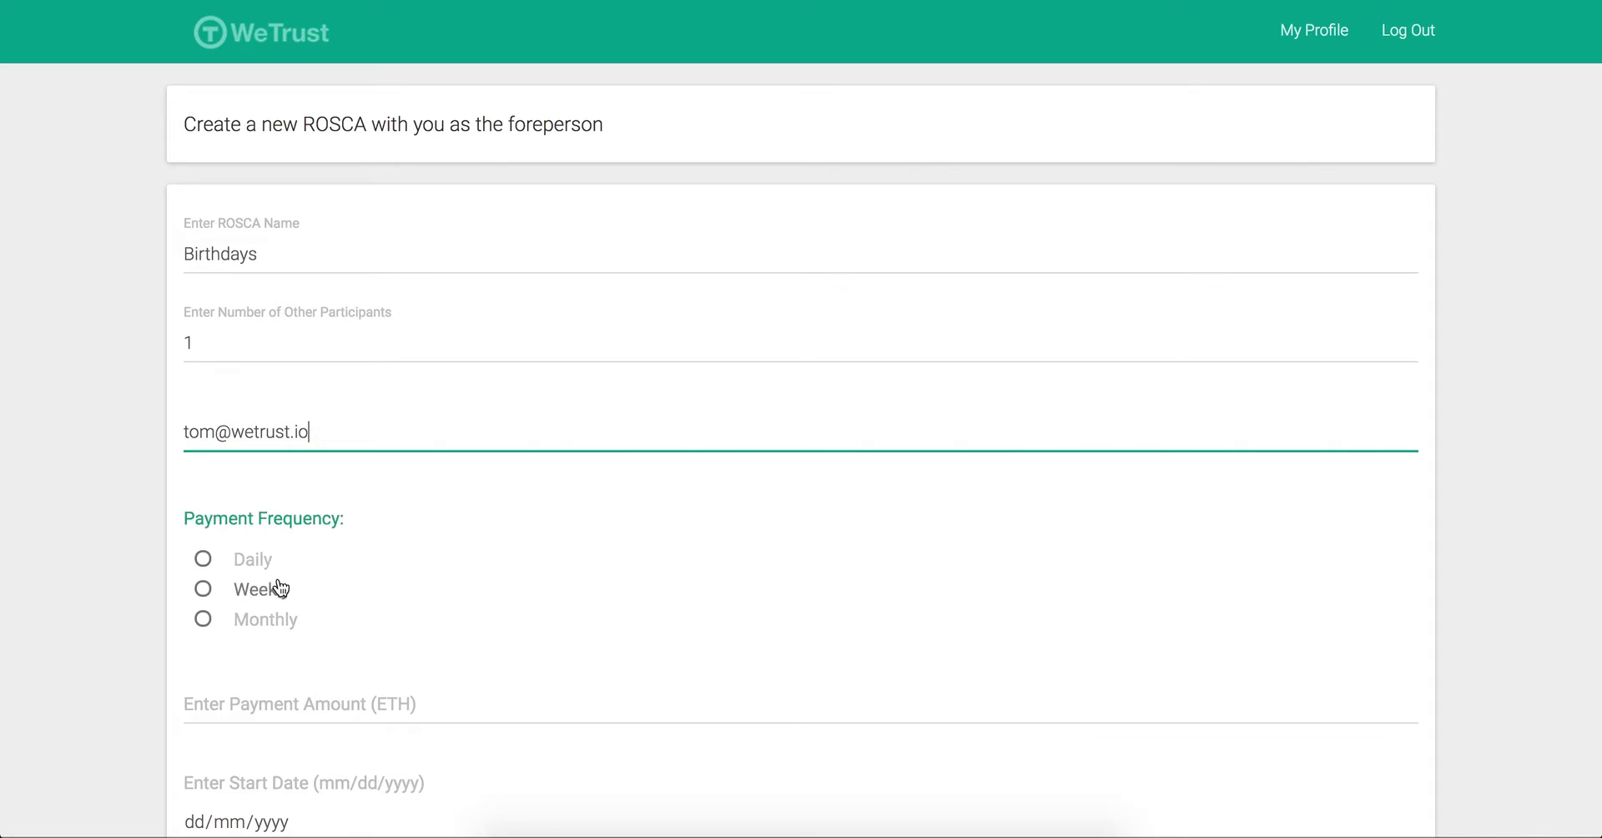
# Step: Set Daily payments of 5 ETH starting 10 April 2017
pyautogui.click(251, 561)
pyautogui.scroll(-4, 755, 507)
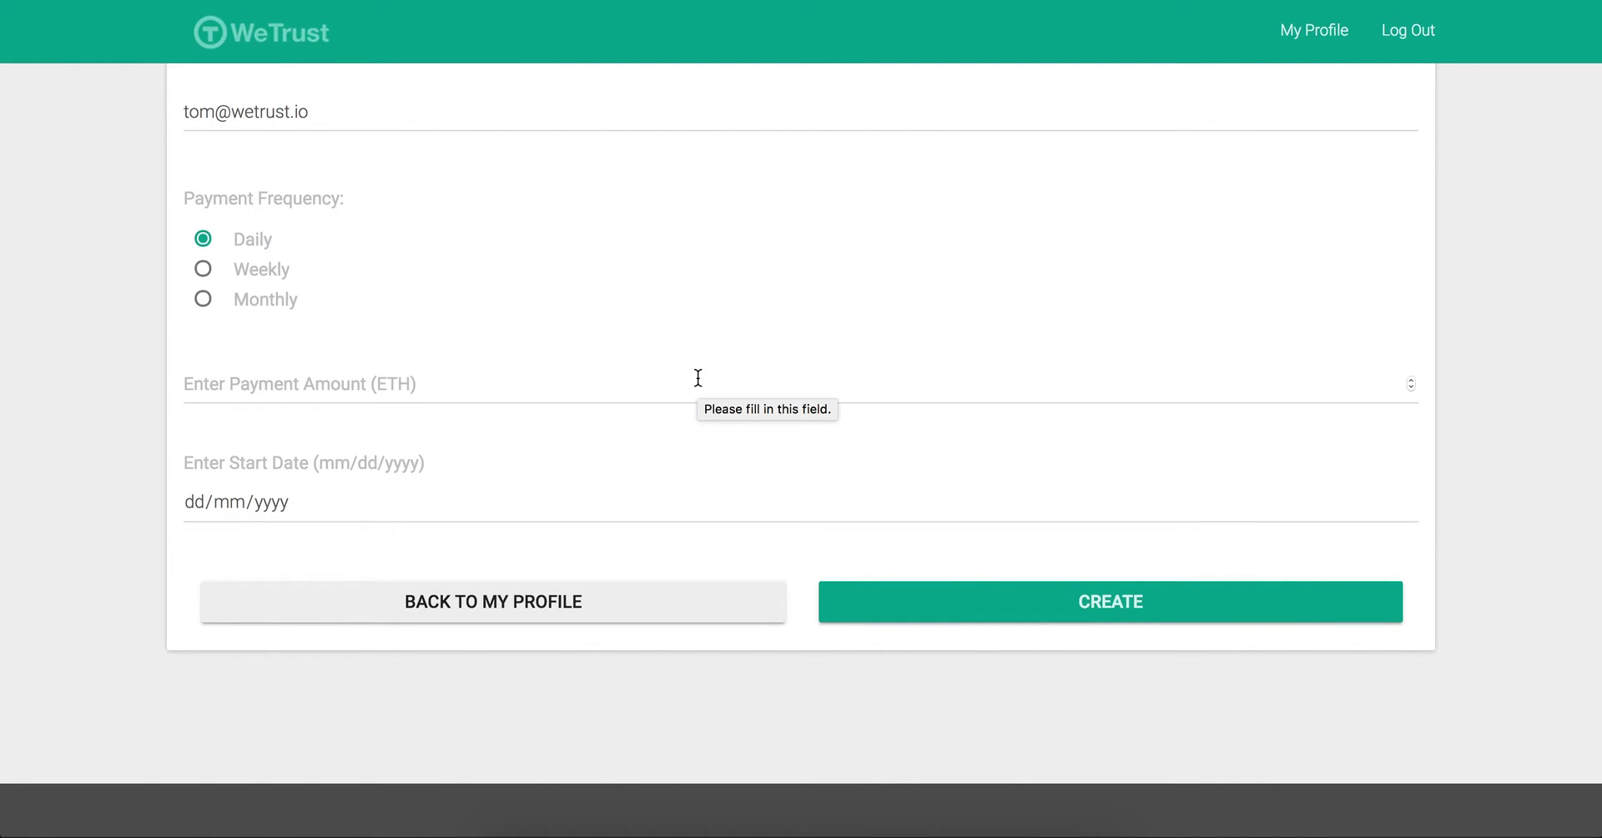
pyautogui.click(646, 383)
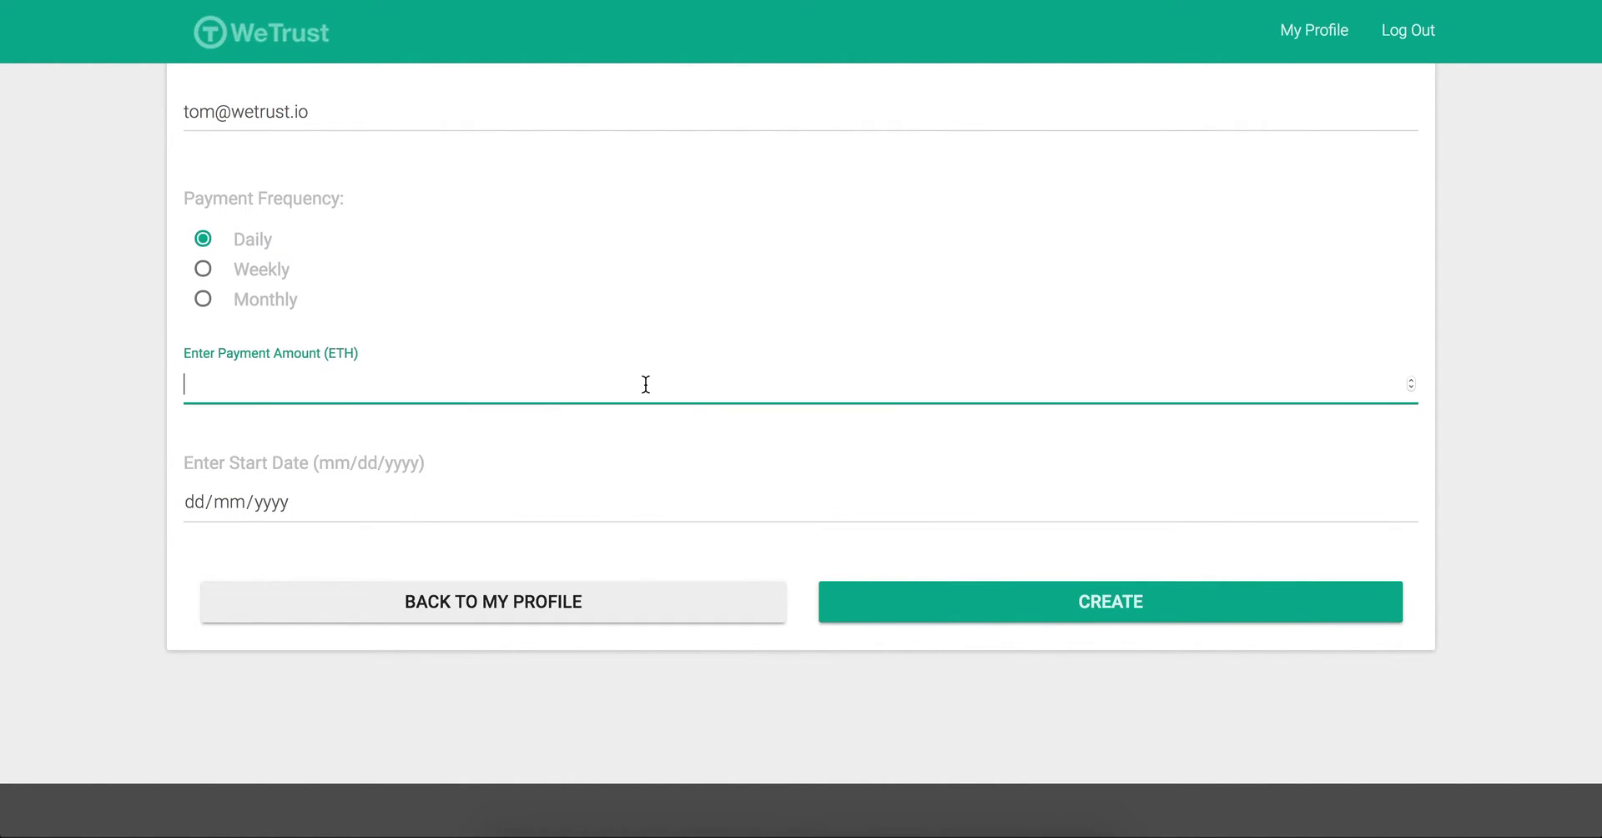
pyautogui.write('5')
pyautogui.click(1407, 504)
pyautogui.click(449, 549)
pyautogui.click(449, 549)
pyautogui.click(449, 549)
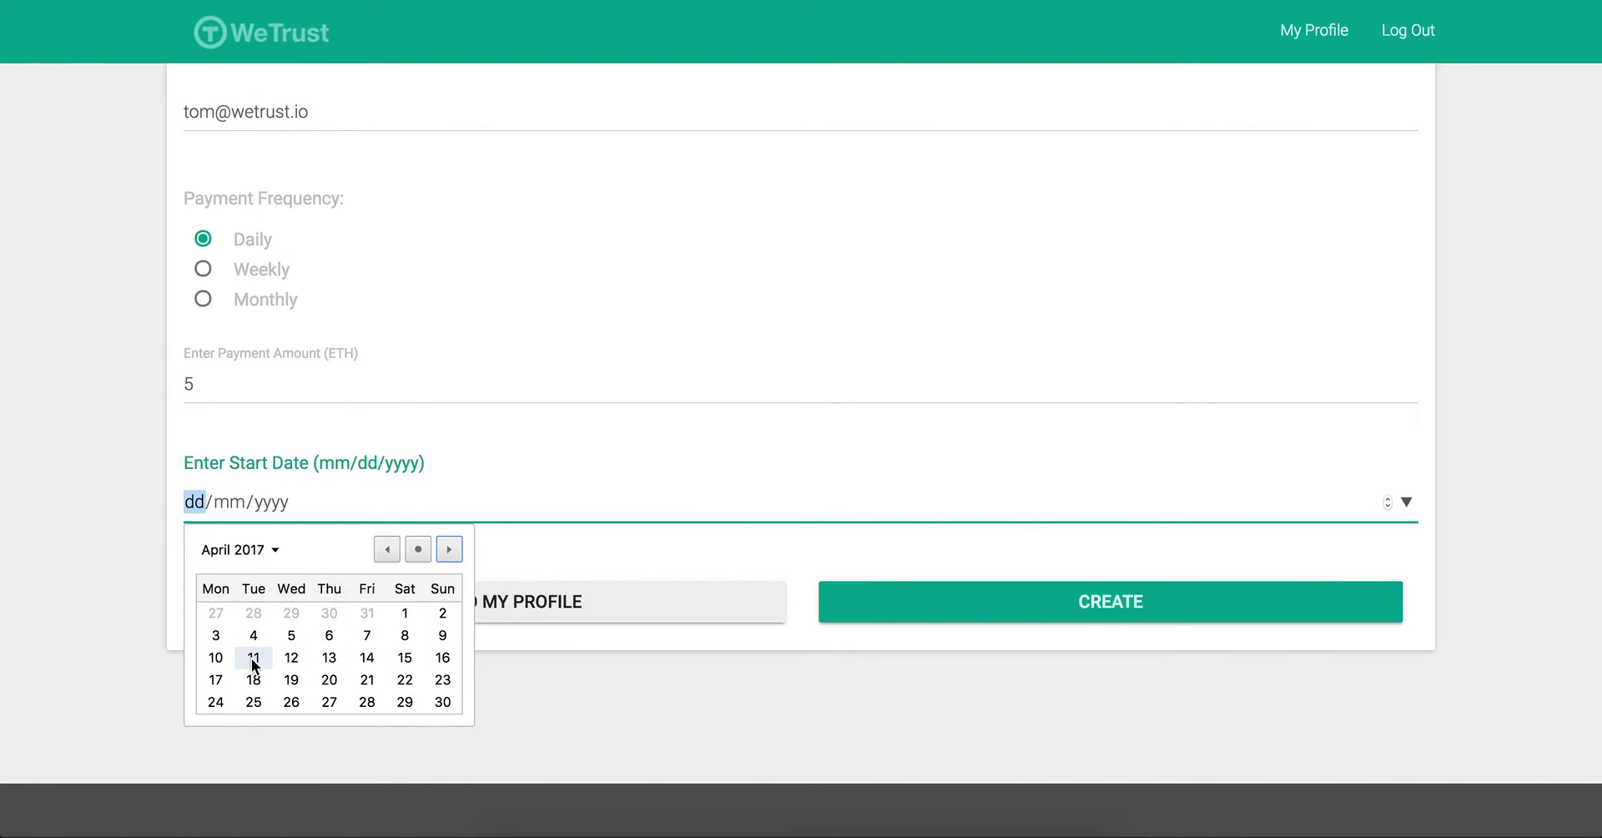
pyautogui.click(216, 658)
# Step: Create the Birthdays ROSCA and bind it to the first wallet address
pyautogui.click(1076, 596)
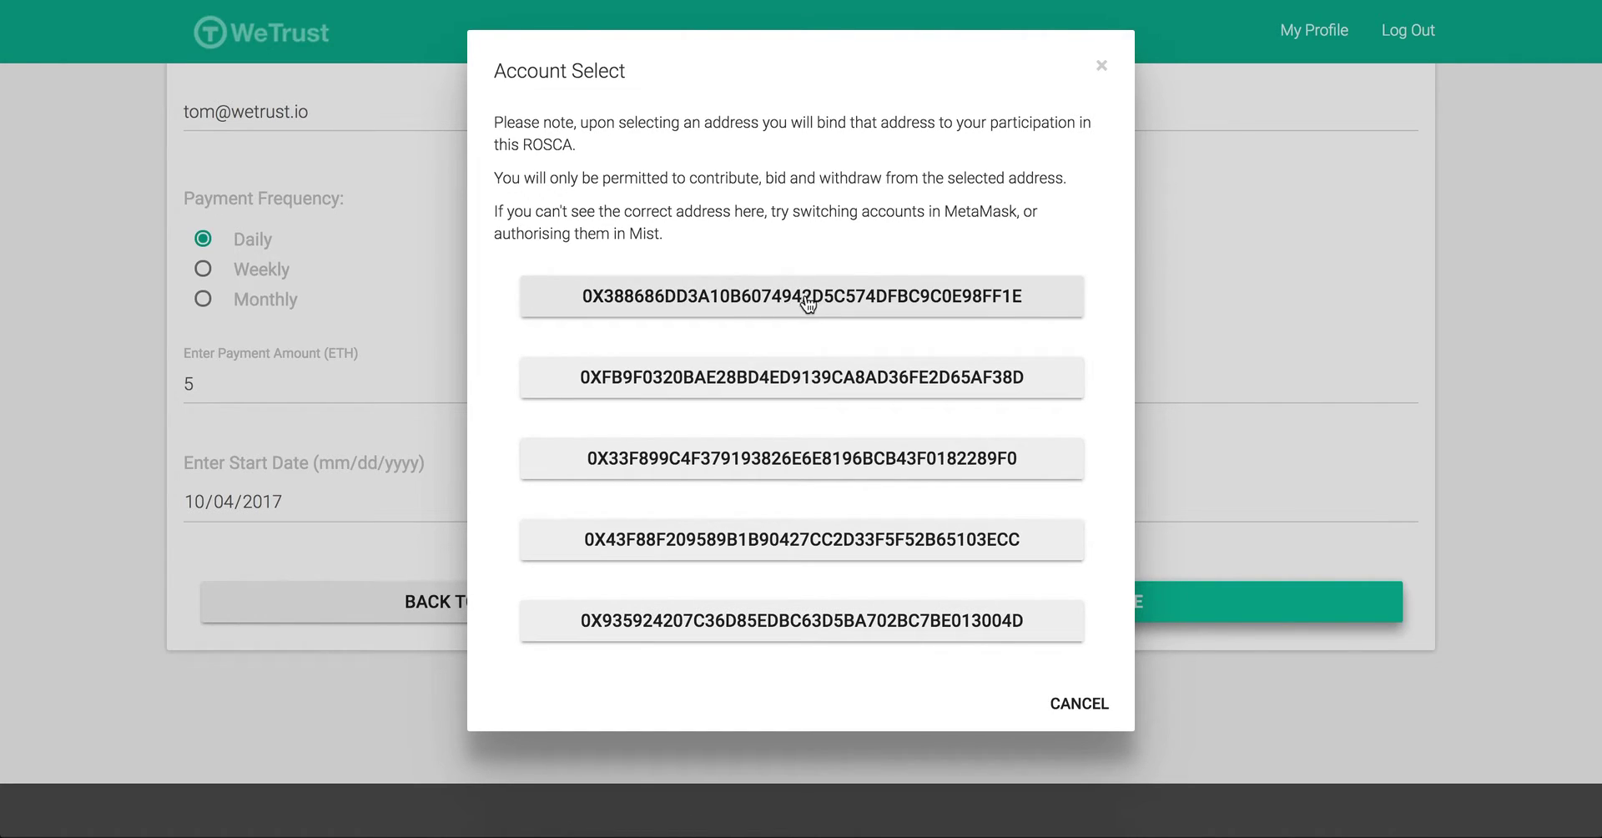
pyautogui.click(779, 297)
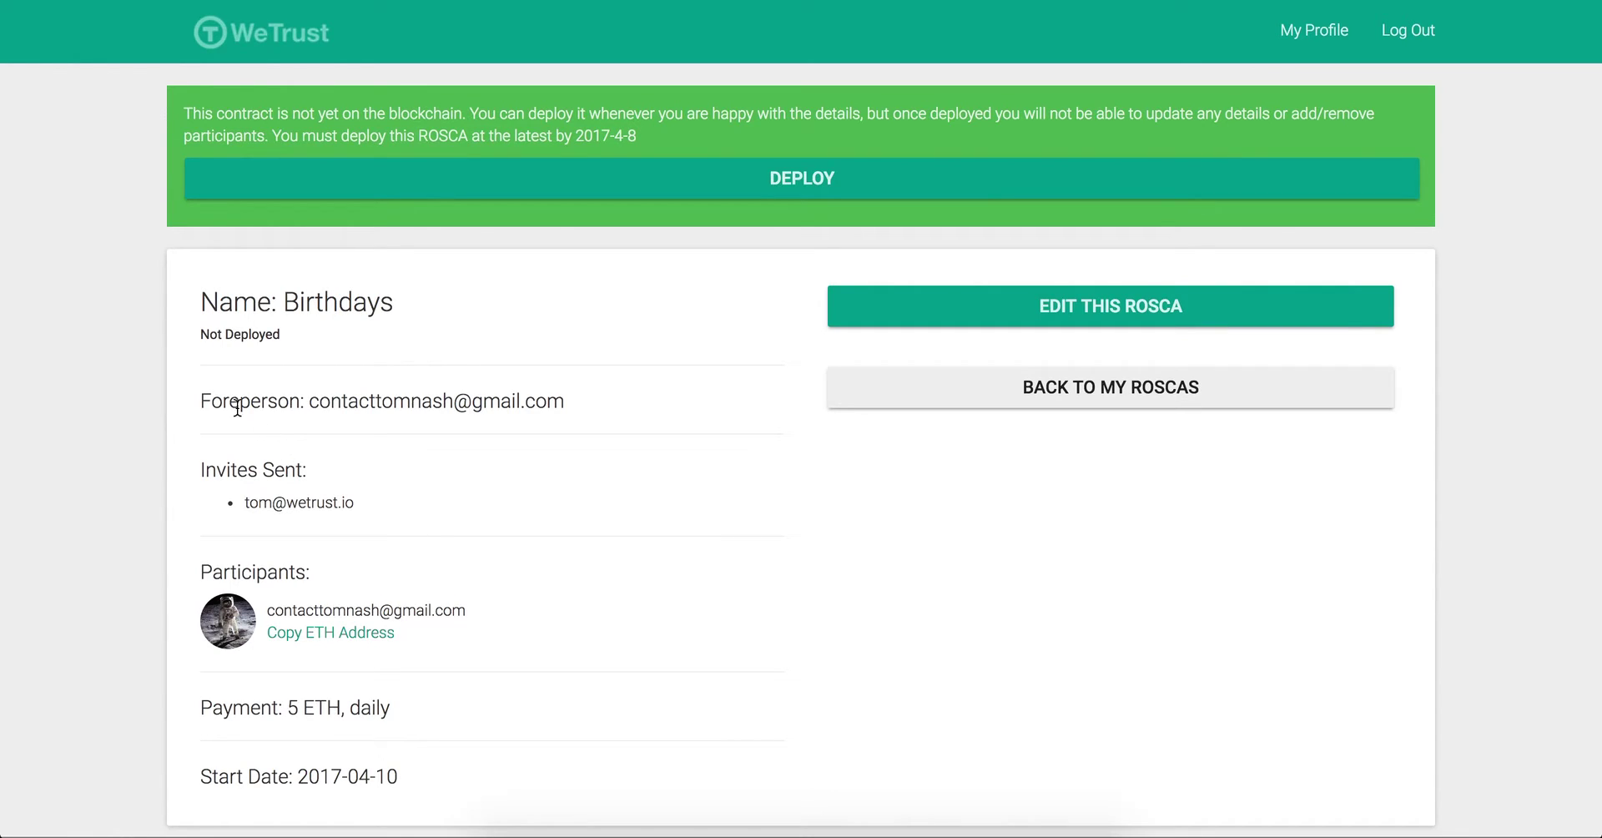
# Step: Log out and sign in as the invited member, retyping the password
pyautogui.click(1408, 30)
pyautogui.moveTo(352, 342); pyautogui.dragTo(80, 316)
pyautogui.write('••••')
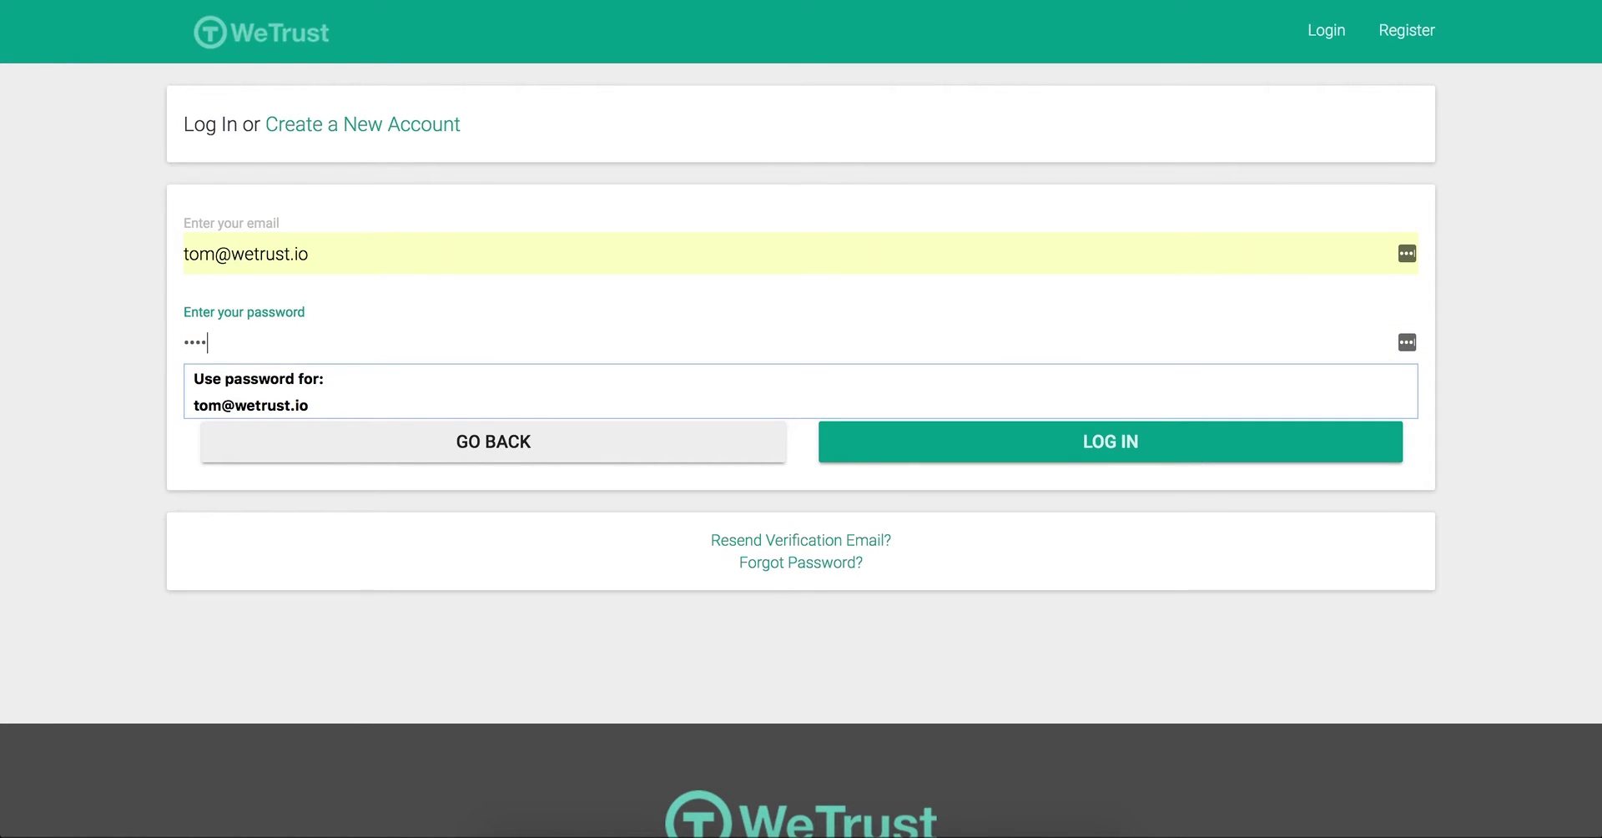
pyautogui.write('••••••••••')
pyautogui.press('Return')
pyautogui.moveTo(290, 420); pyautogui.dragTo(4, 424)
pyautogui.write('•••••••••••••')
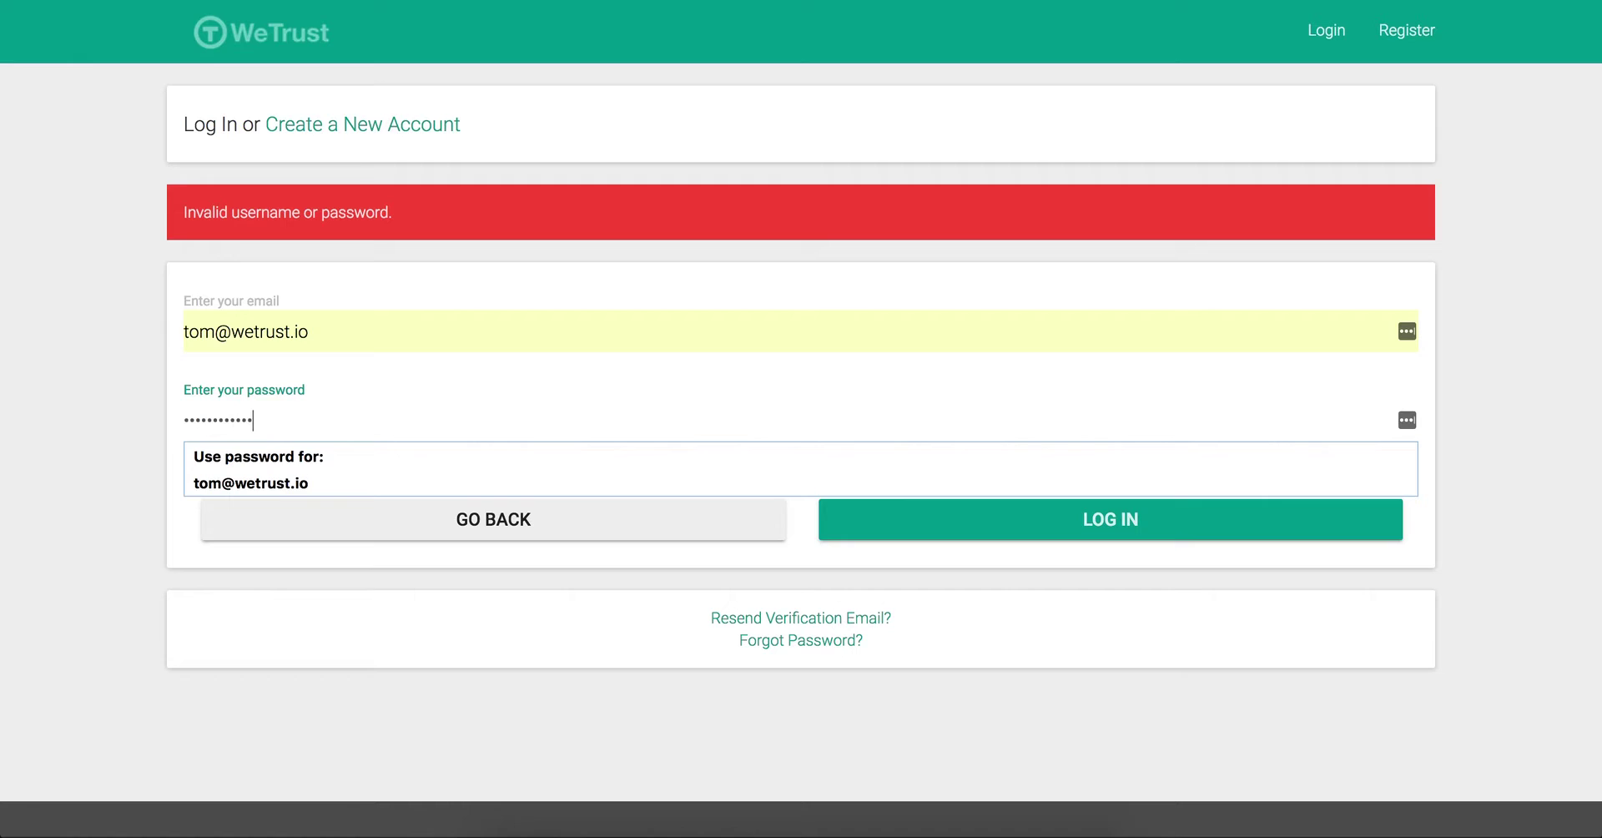
pyautogui.press('Return')
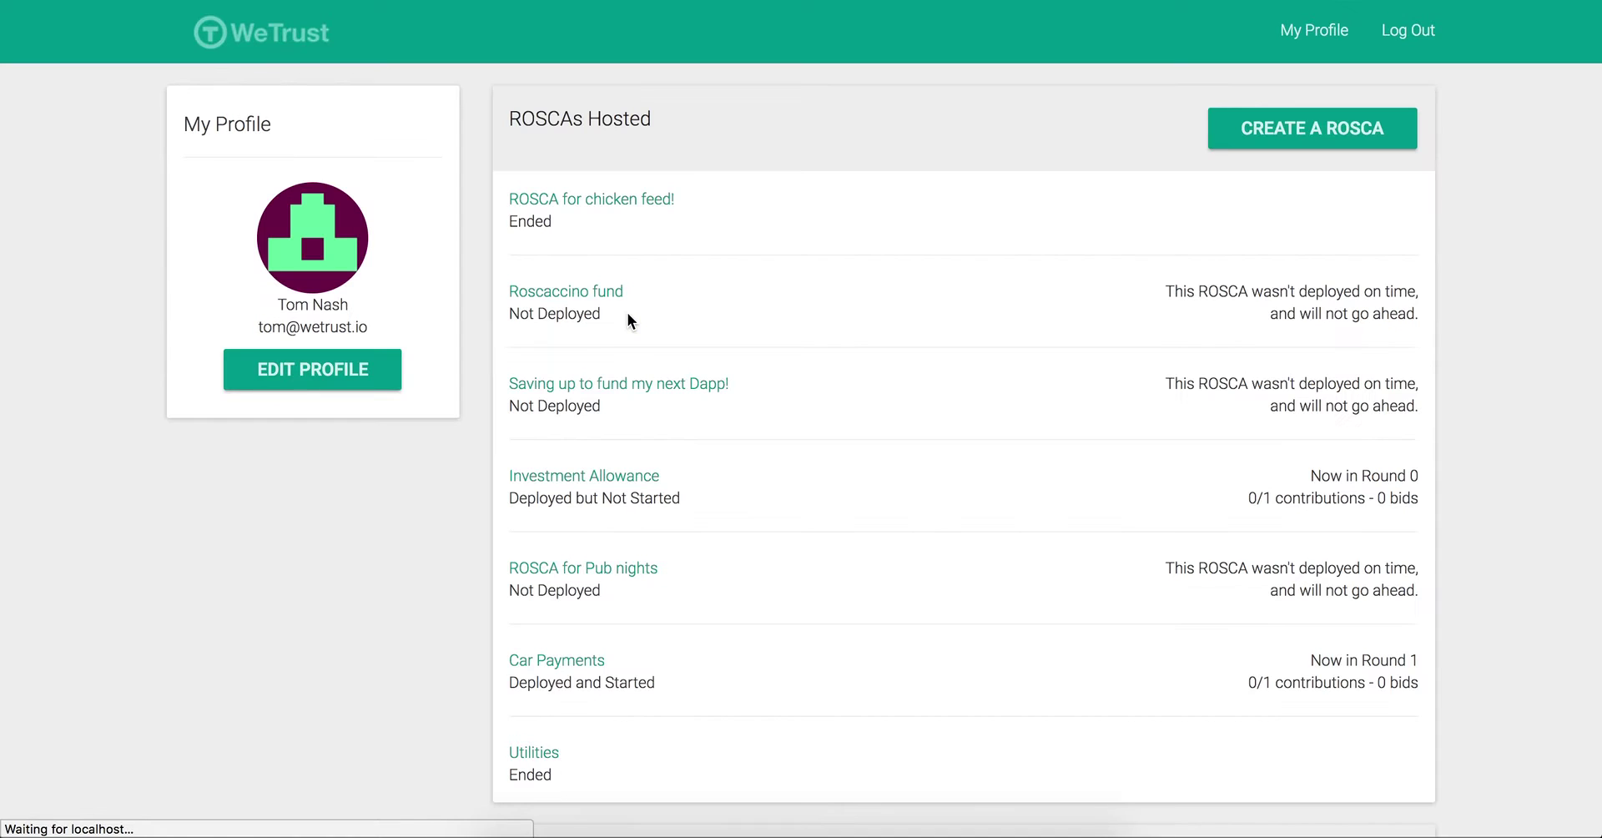
# Step: Open the Birthdays invitation and join it with the second wallet address
pyautogui.scroll(-8, 823, 316)
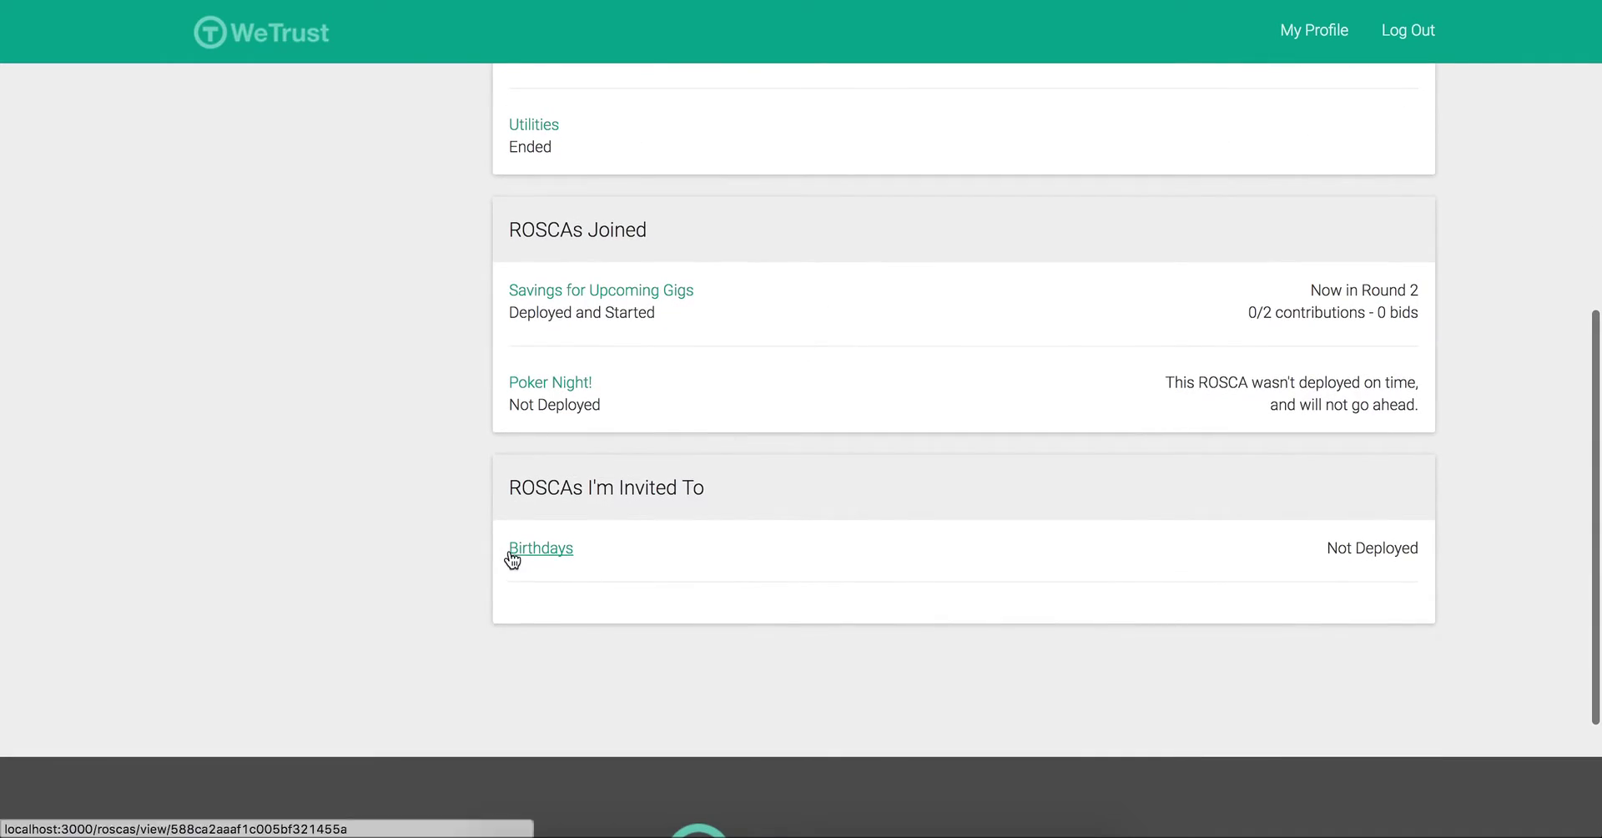
pyautogui.click(542, 550)
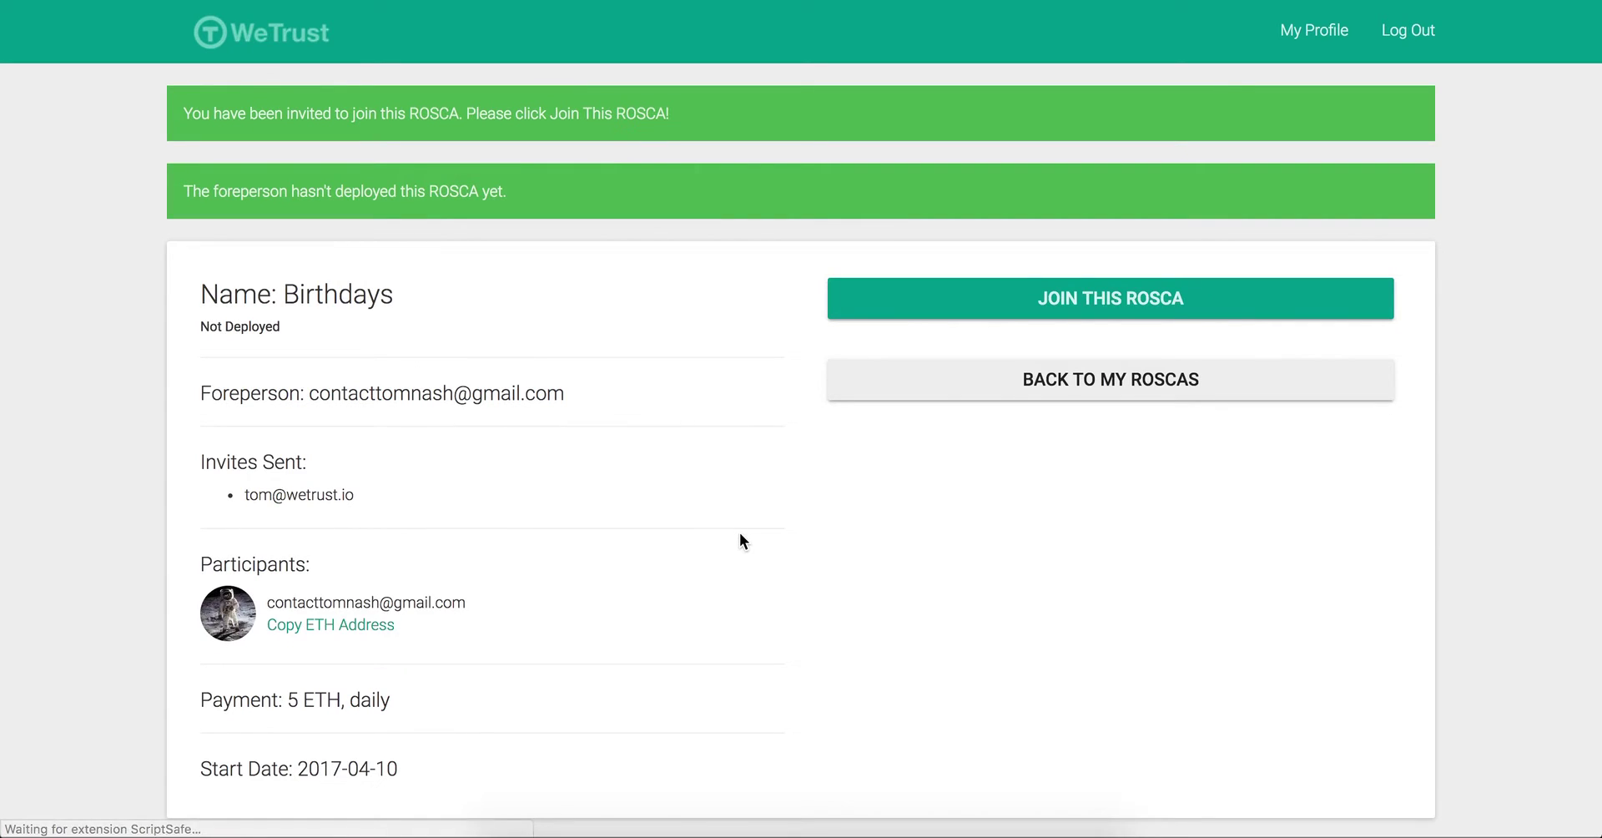
pyautogui.click(1085, 298)
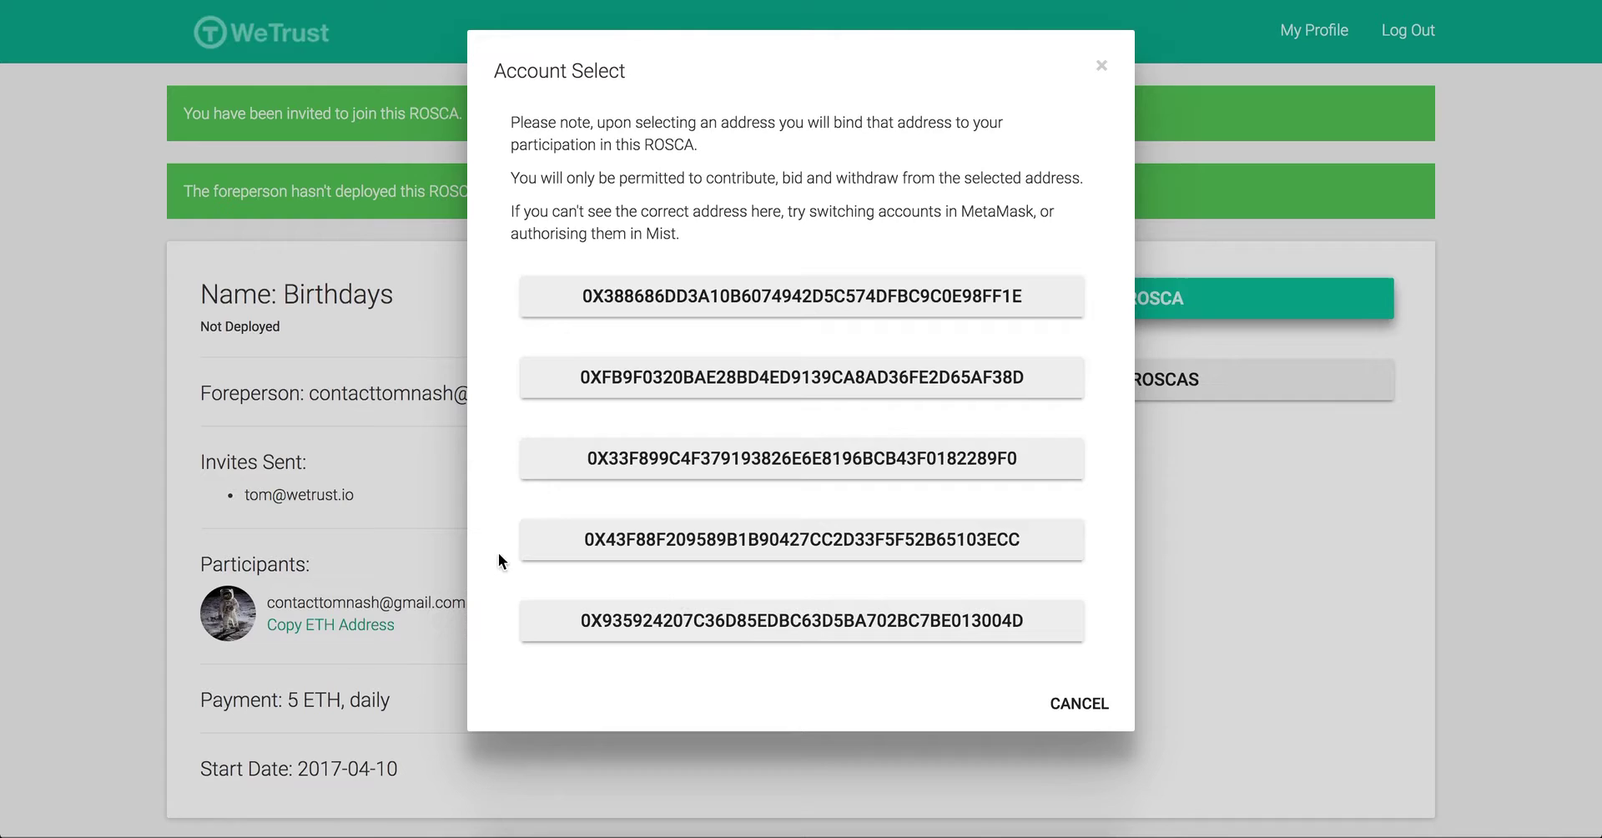
pyautogui.click(801, 386)
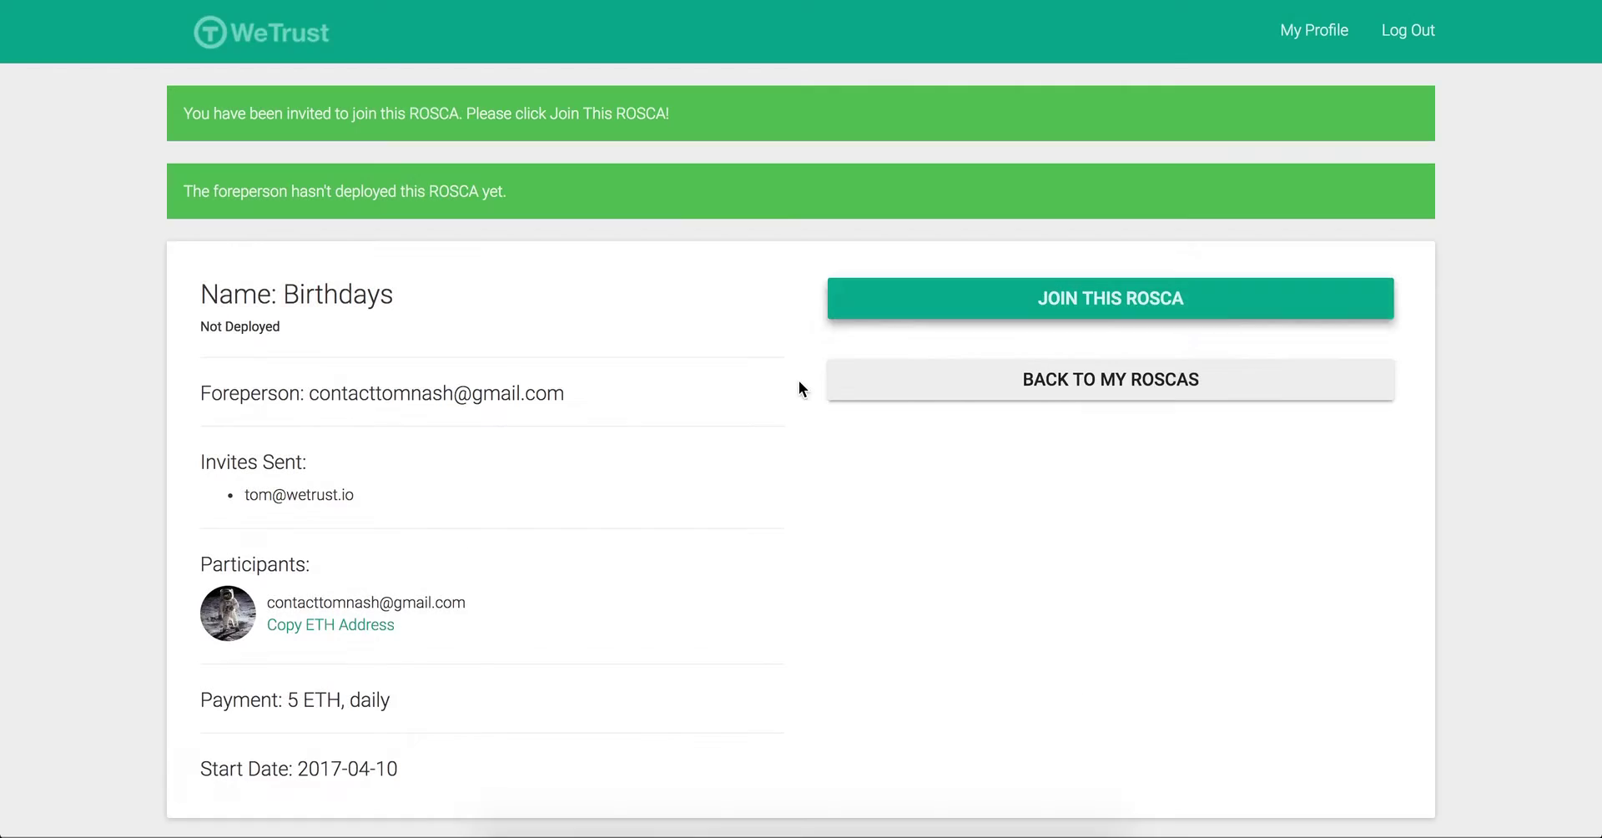
# Step: Sign in with the foreperson's e-mail and password, open Birthdays and deploy it
pyautogui.click(1412, 32)
pyautogui.click(379, 254)
pyautogui.moveTo(379, 254); pyautogui.dragTo(122, 236)
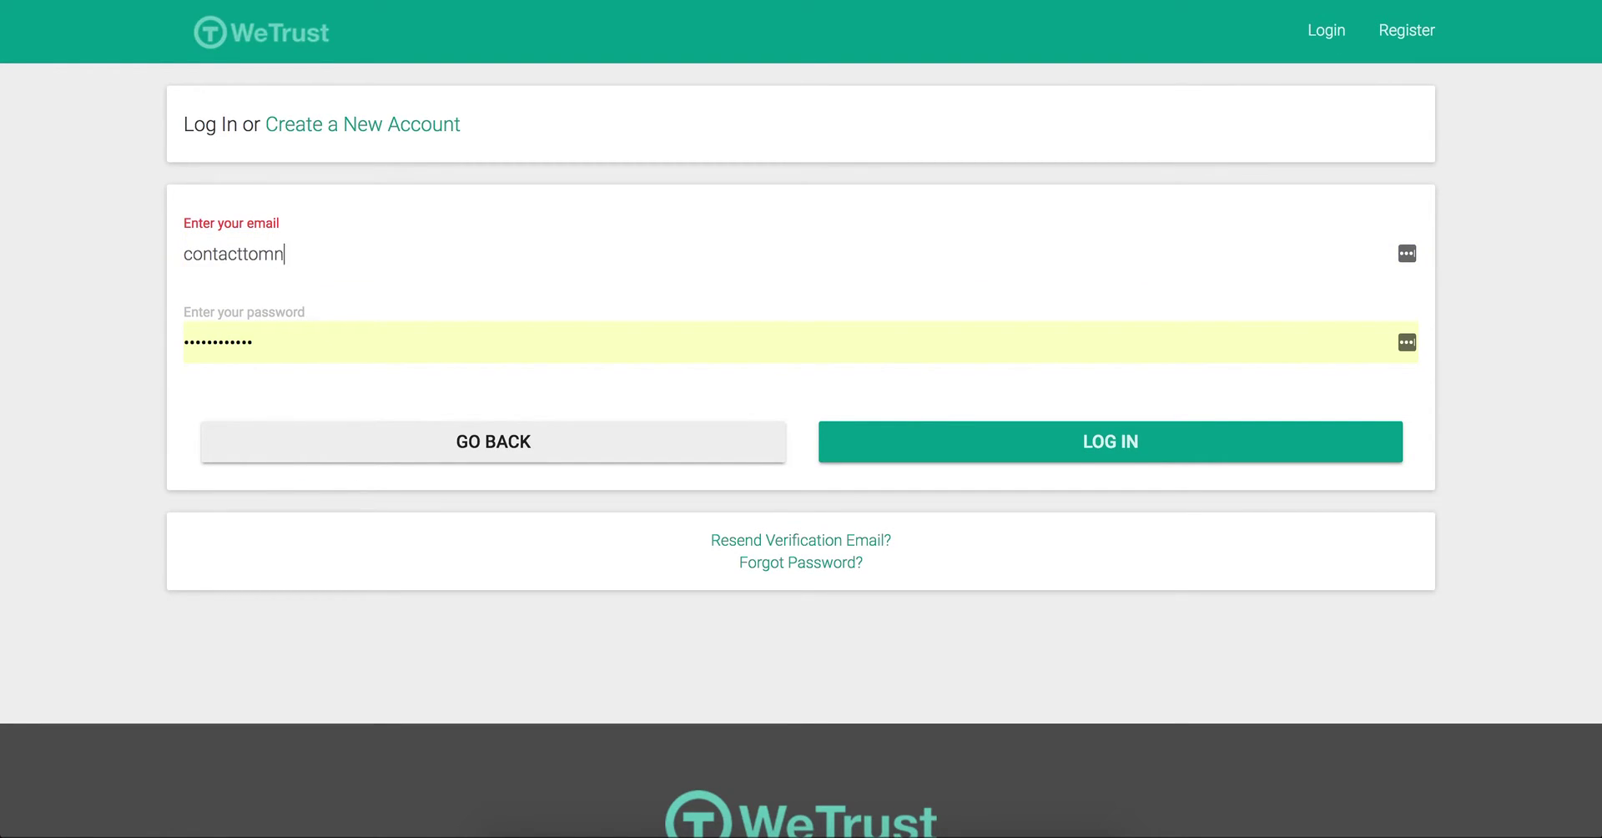
pyautogui.press('Tab')
pyautogui.write('*************')
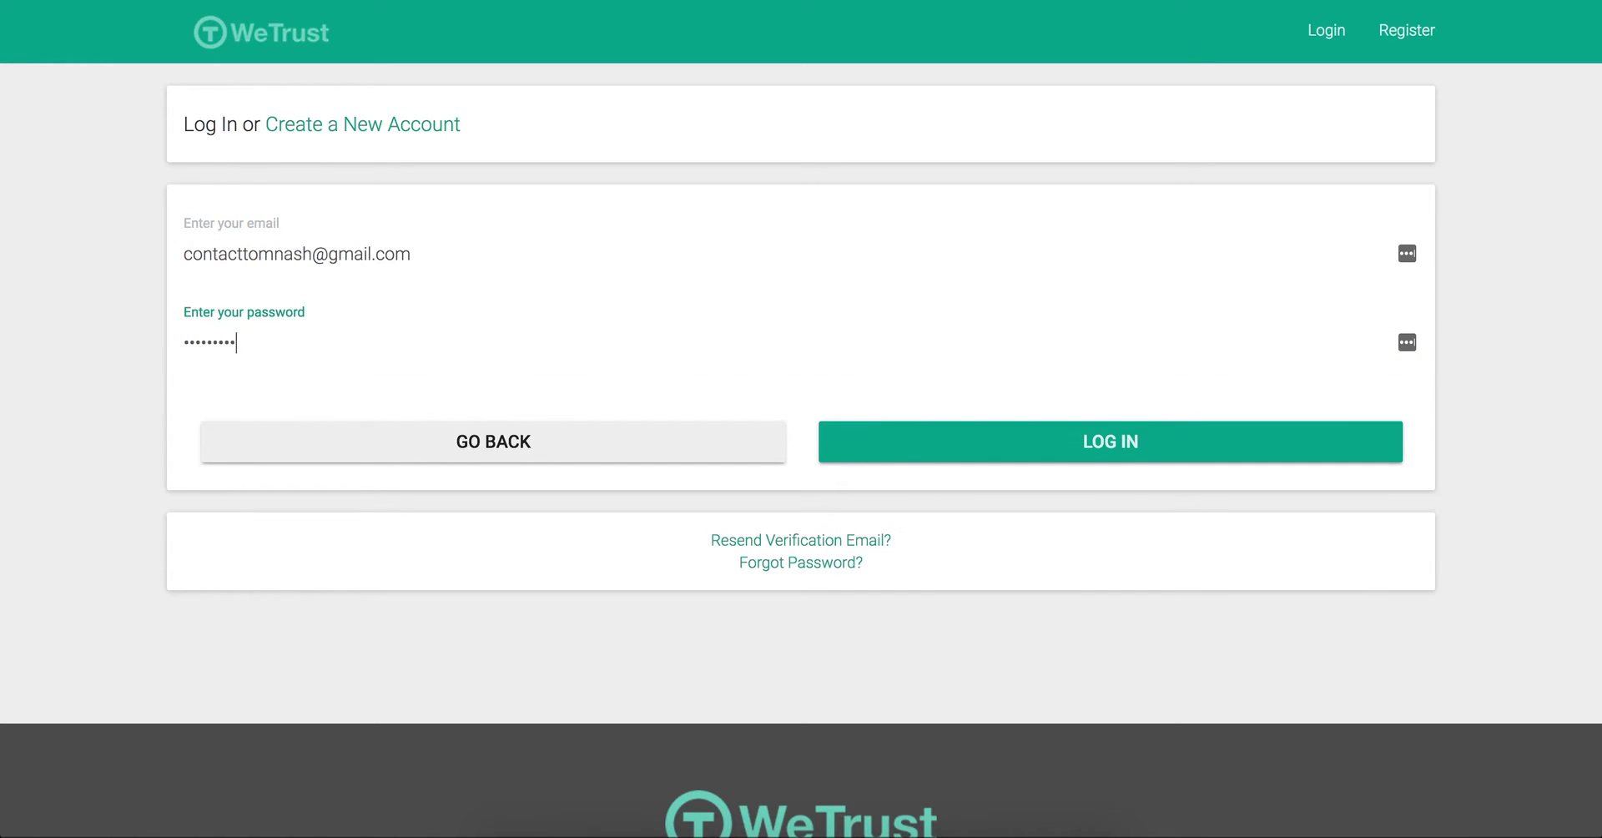
pyautogui.press('Return')
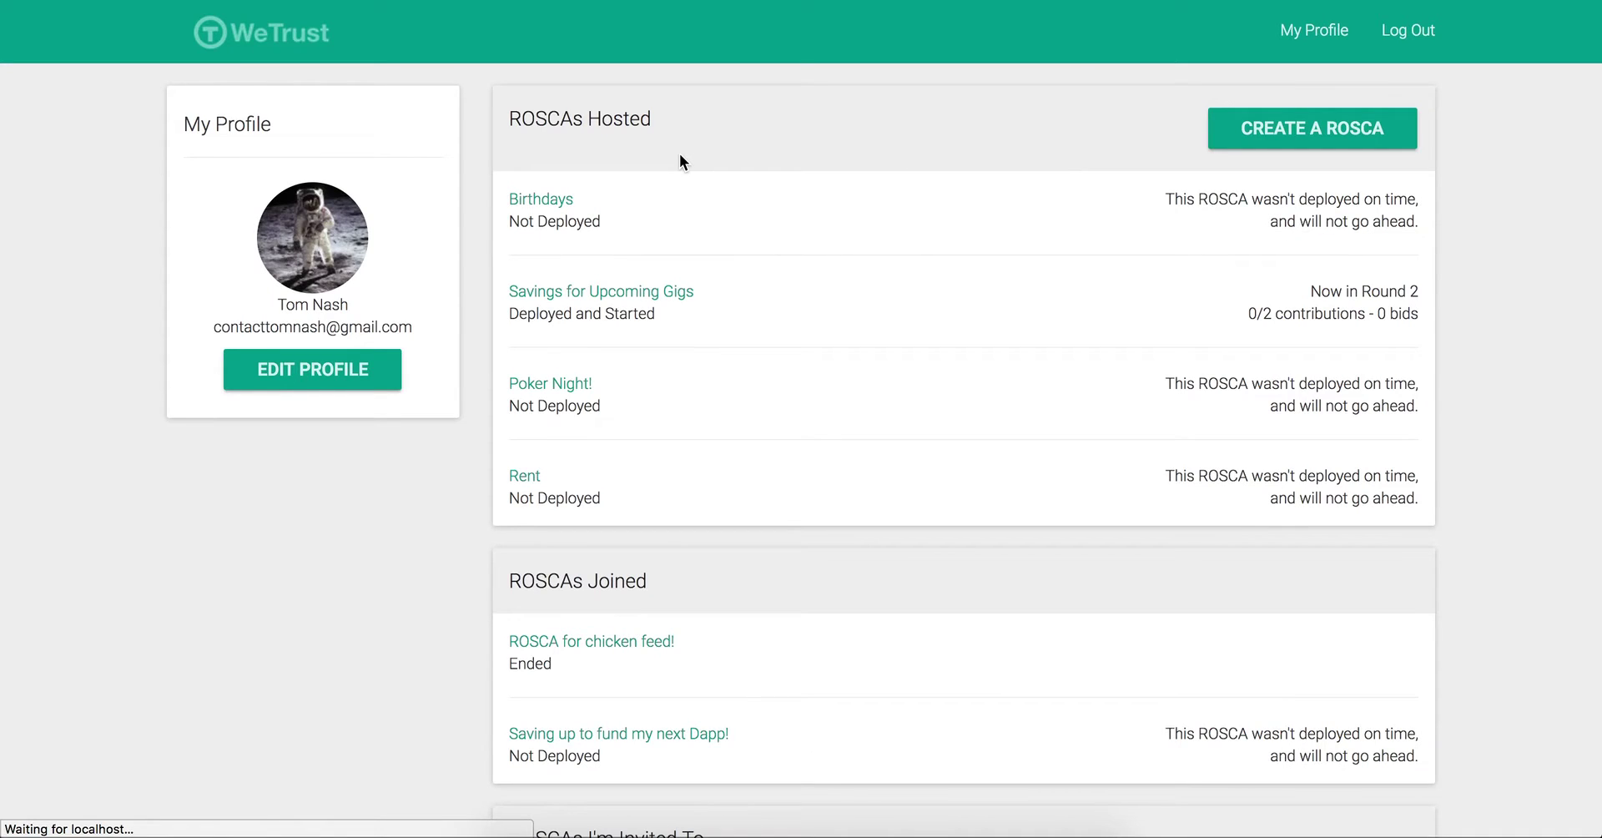
pyautogui.click(516, 202)
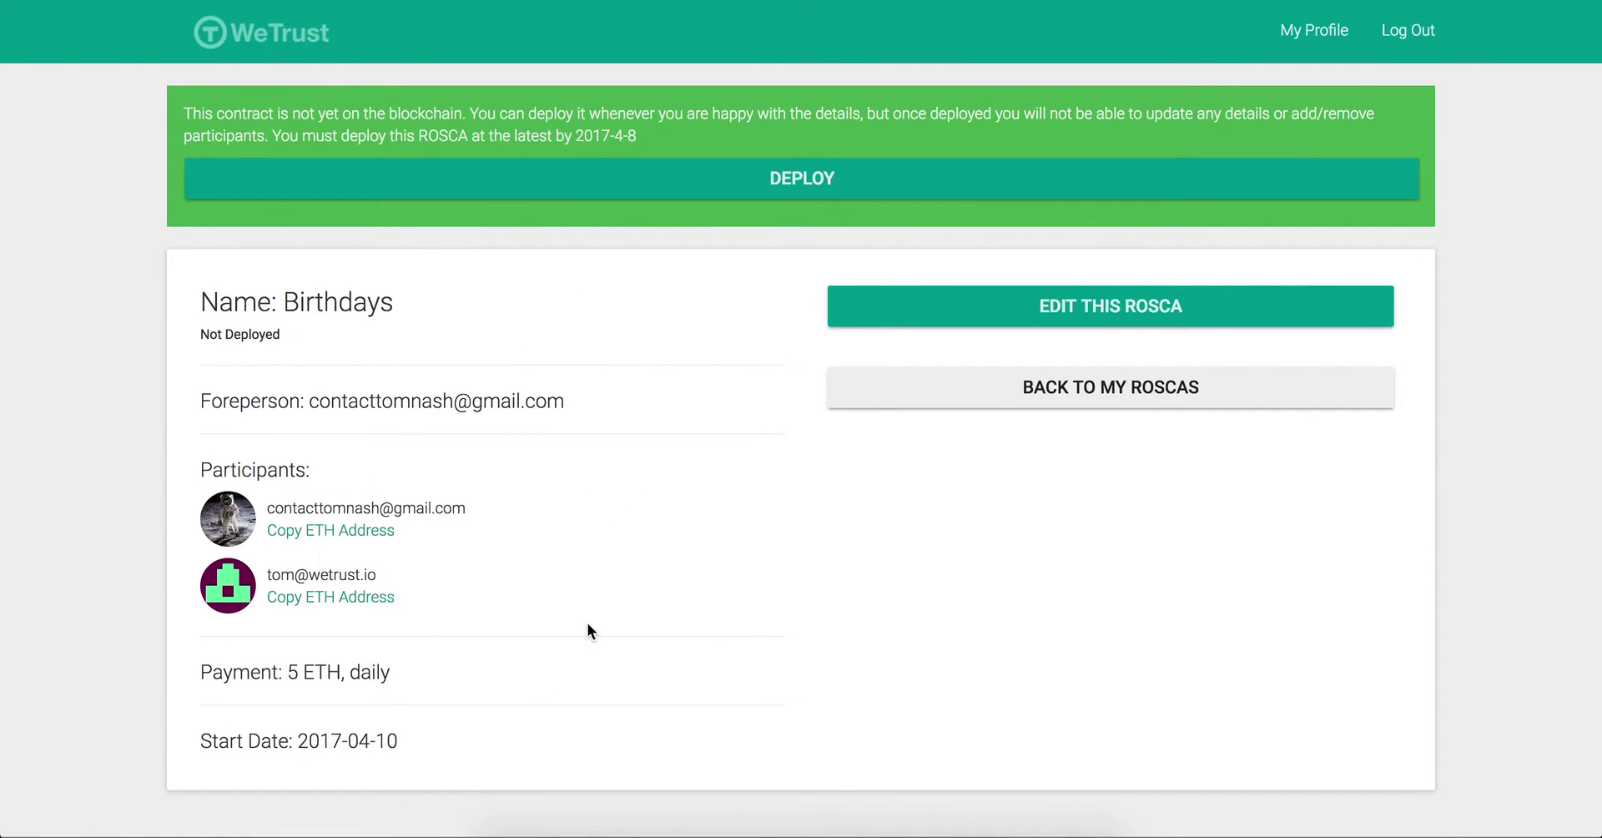
pyautogui.click(806, 185)
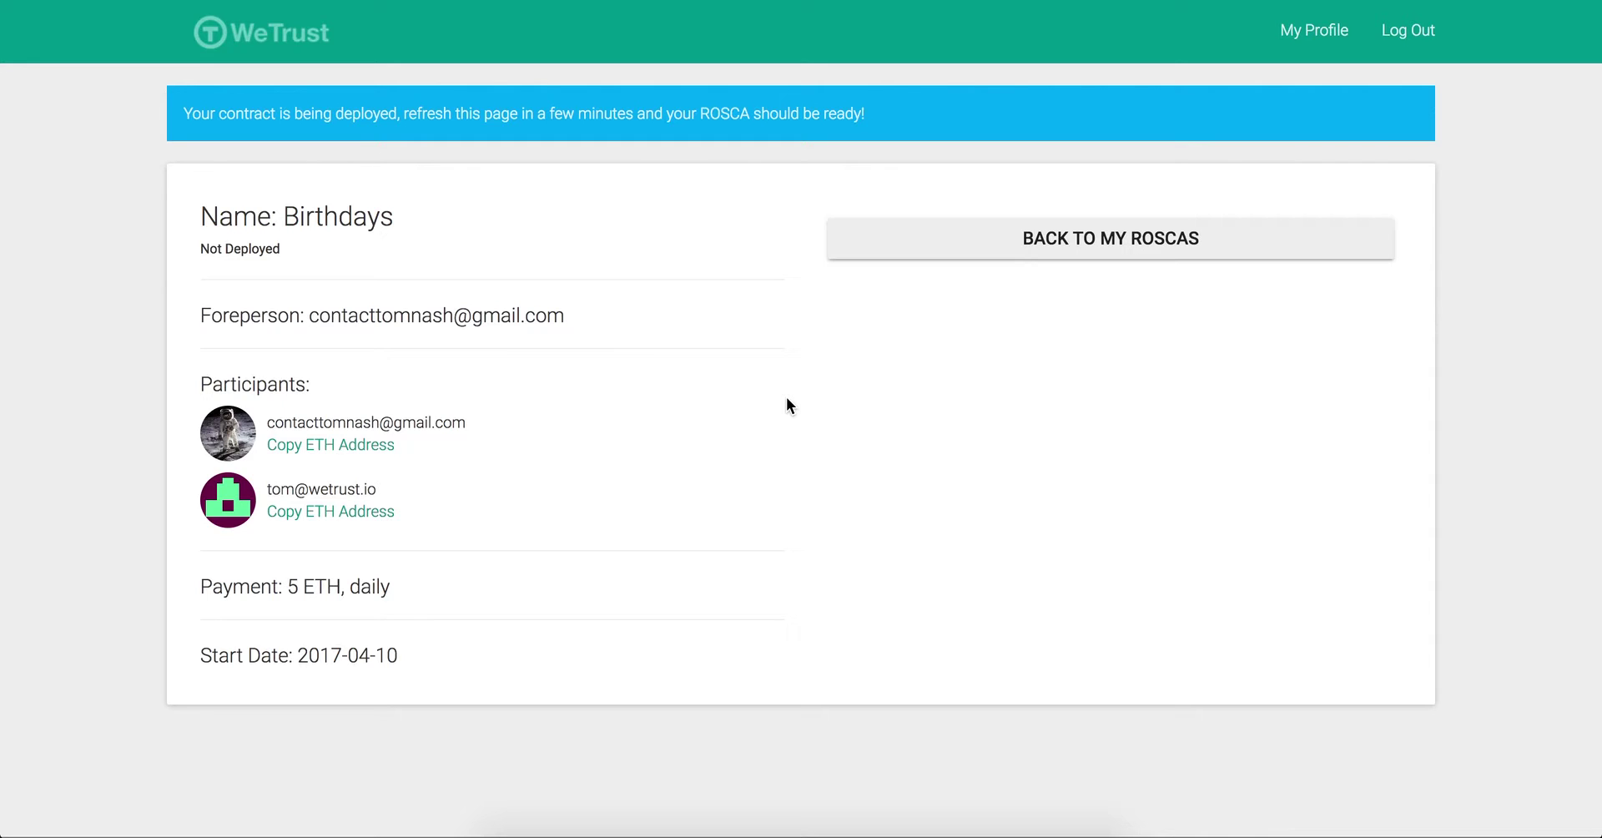
# Step: Rerun node fast-forward.js 432000 twice to move the block time toward 8 April 2017
pyautogui.press('super+r')
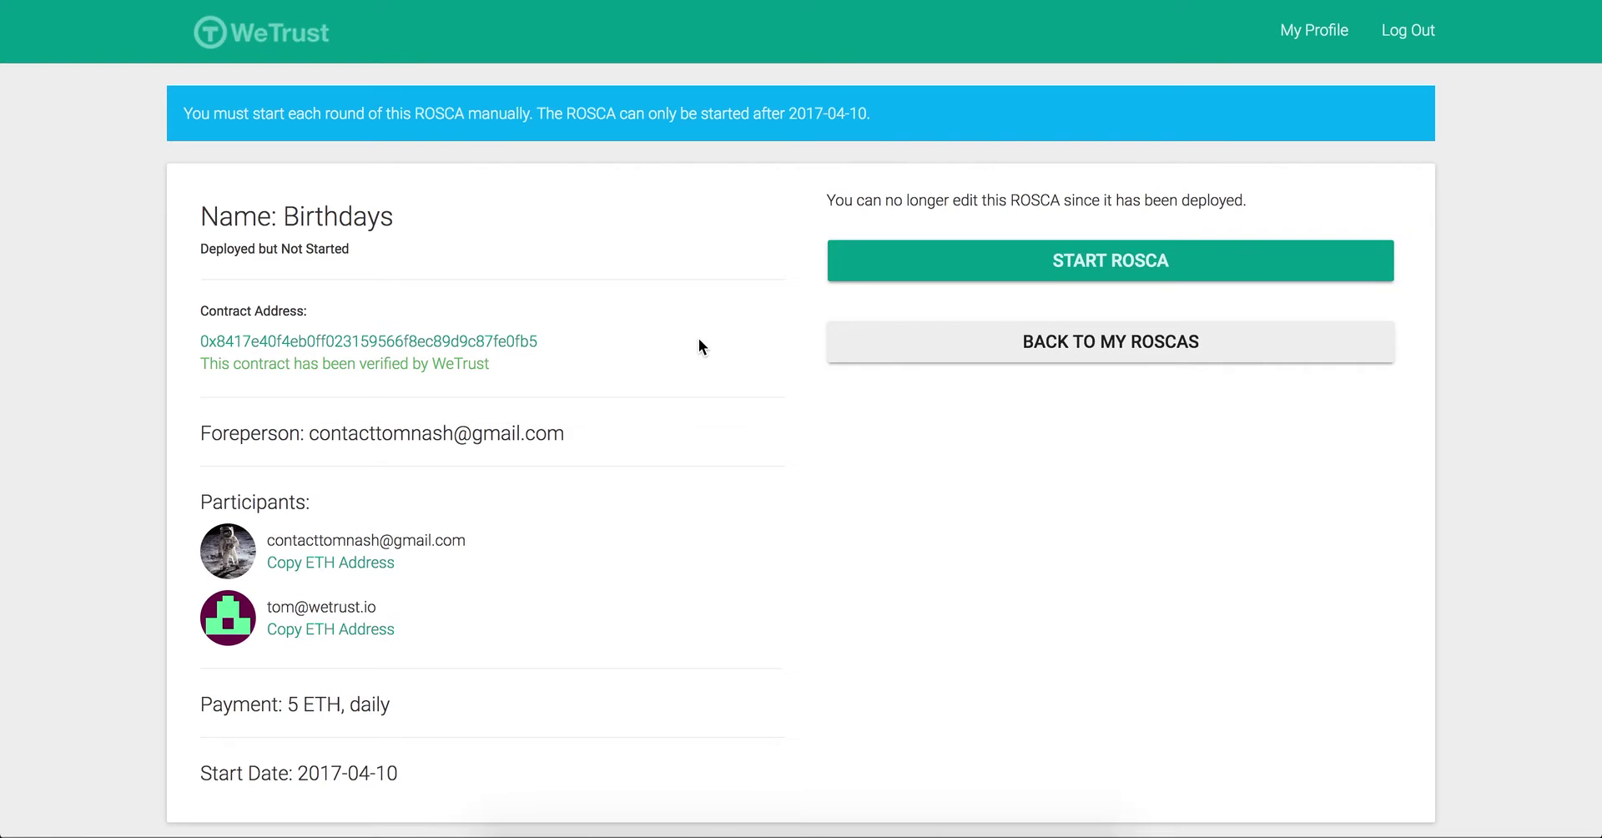
pyautogui.click(758, 833)
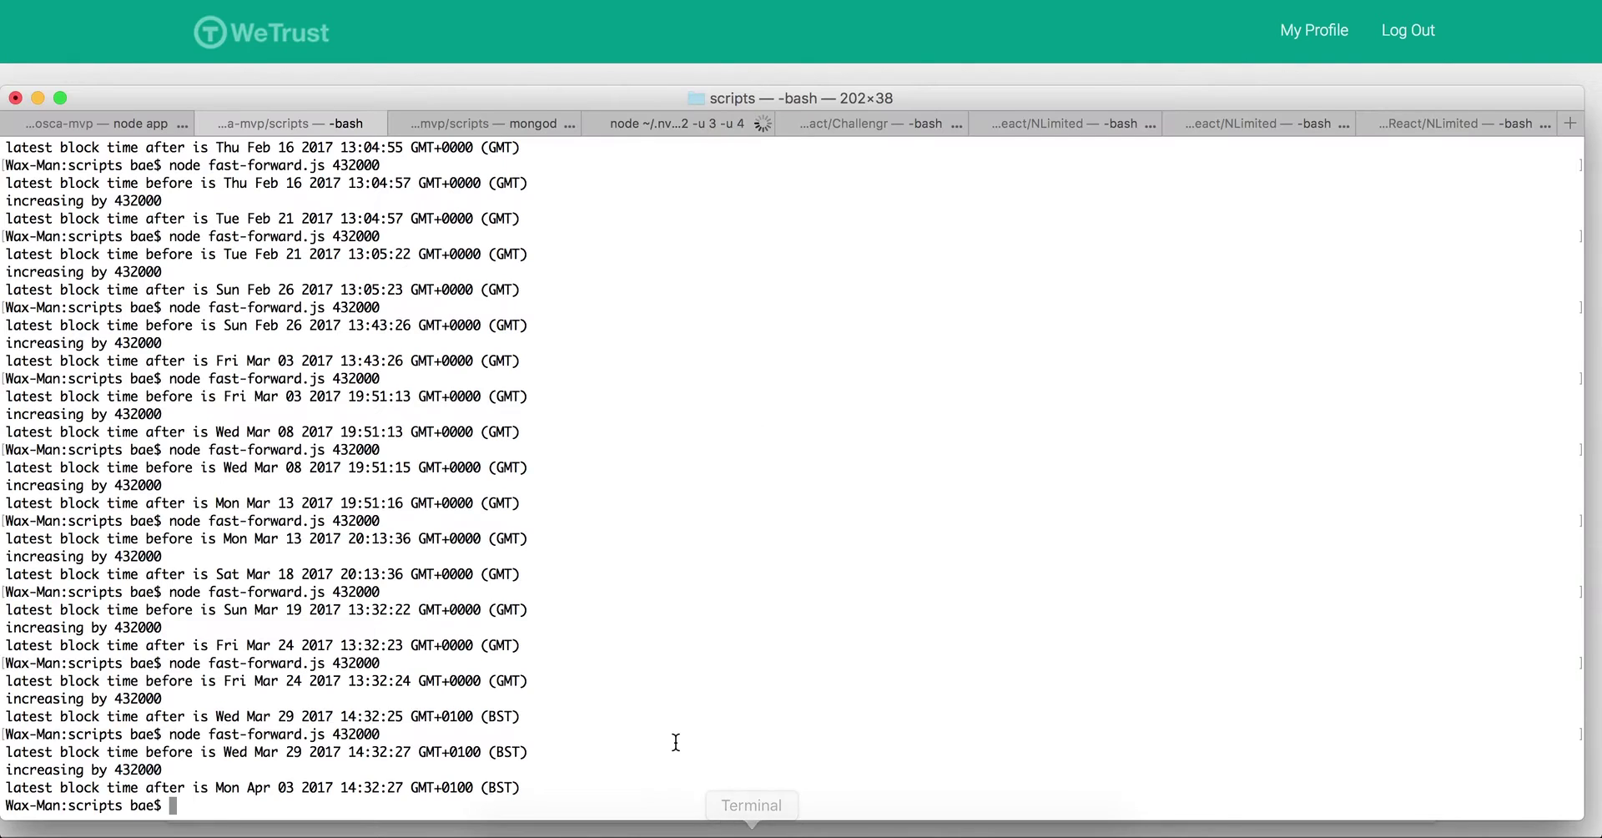
pyautogui.press('Up')
pyautogui.press('Return')
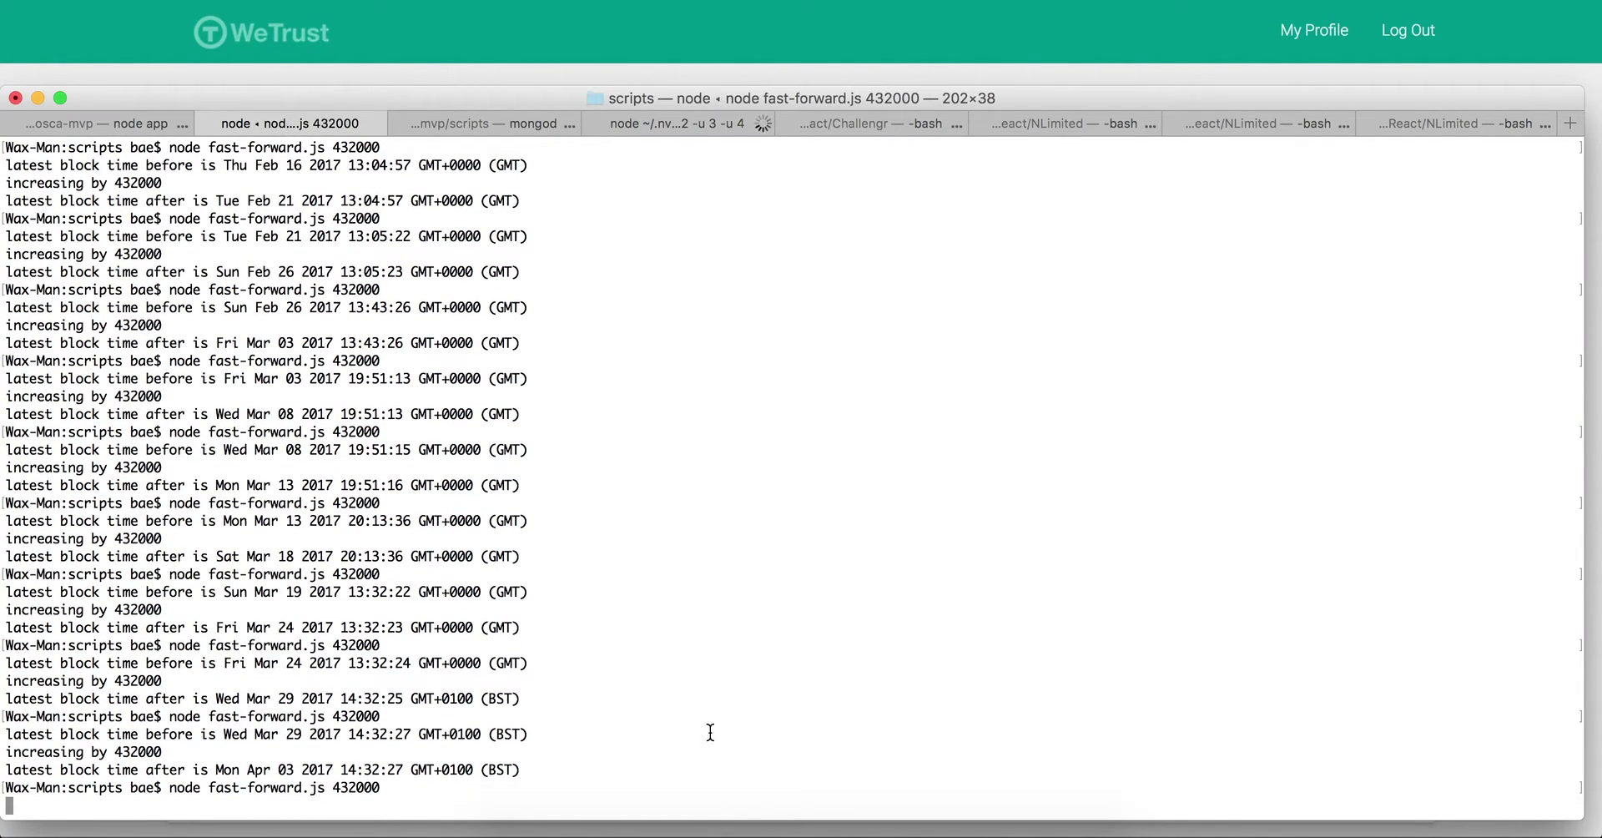
pyautogui.press('Up')
pyautogui.press('Return')
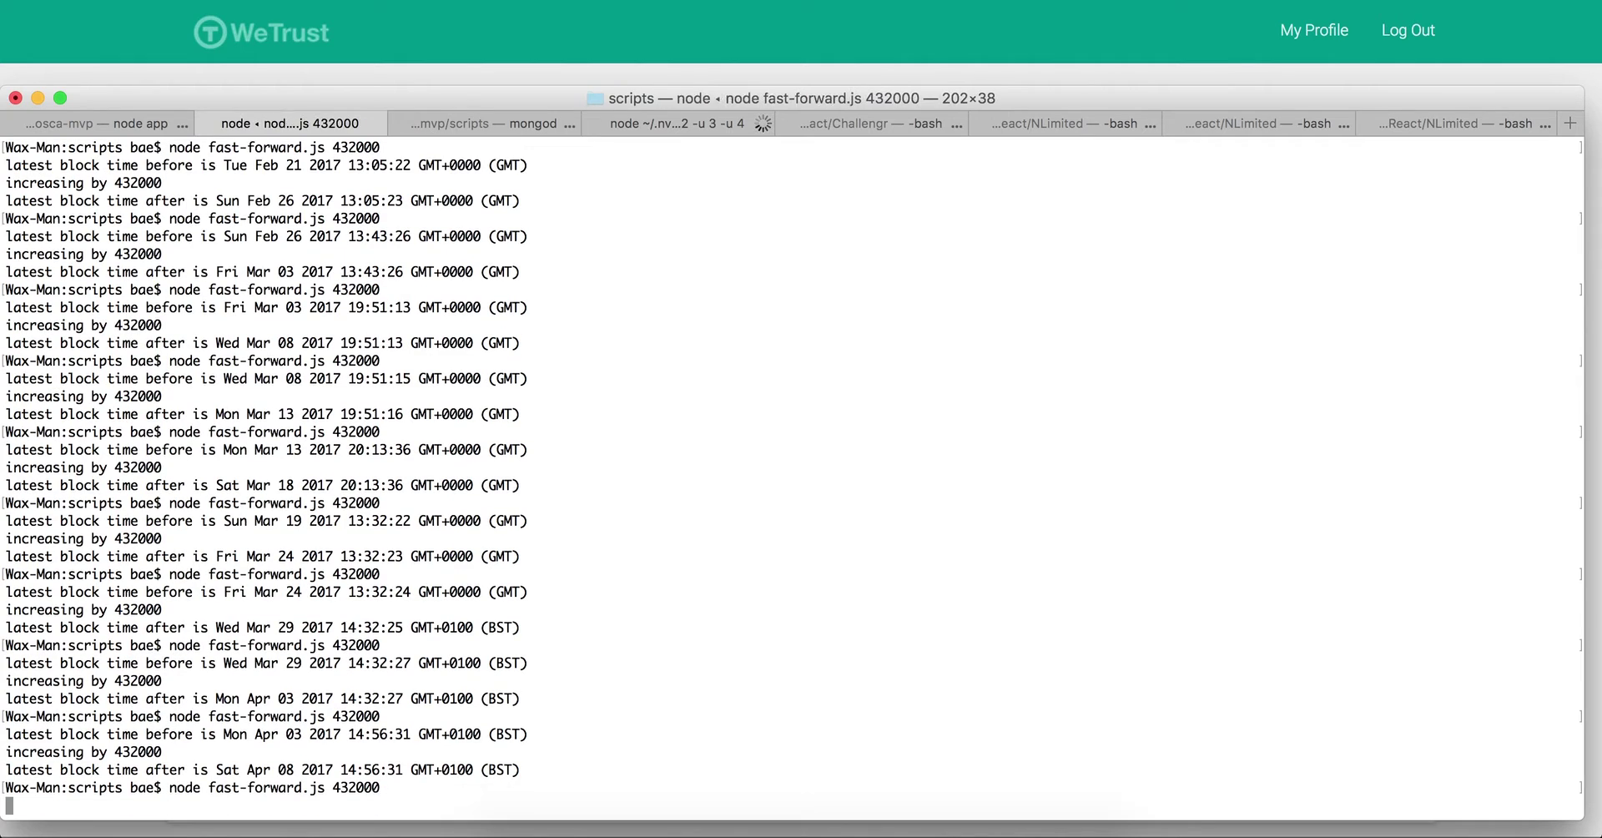
# Step: Start round 1 of Birthdays and contribute 5 ETH as the foreperson
pyautogui.press('super+Tab')
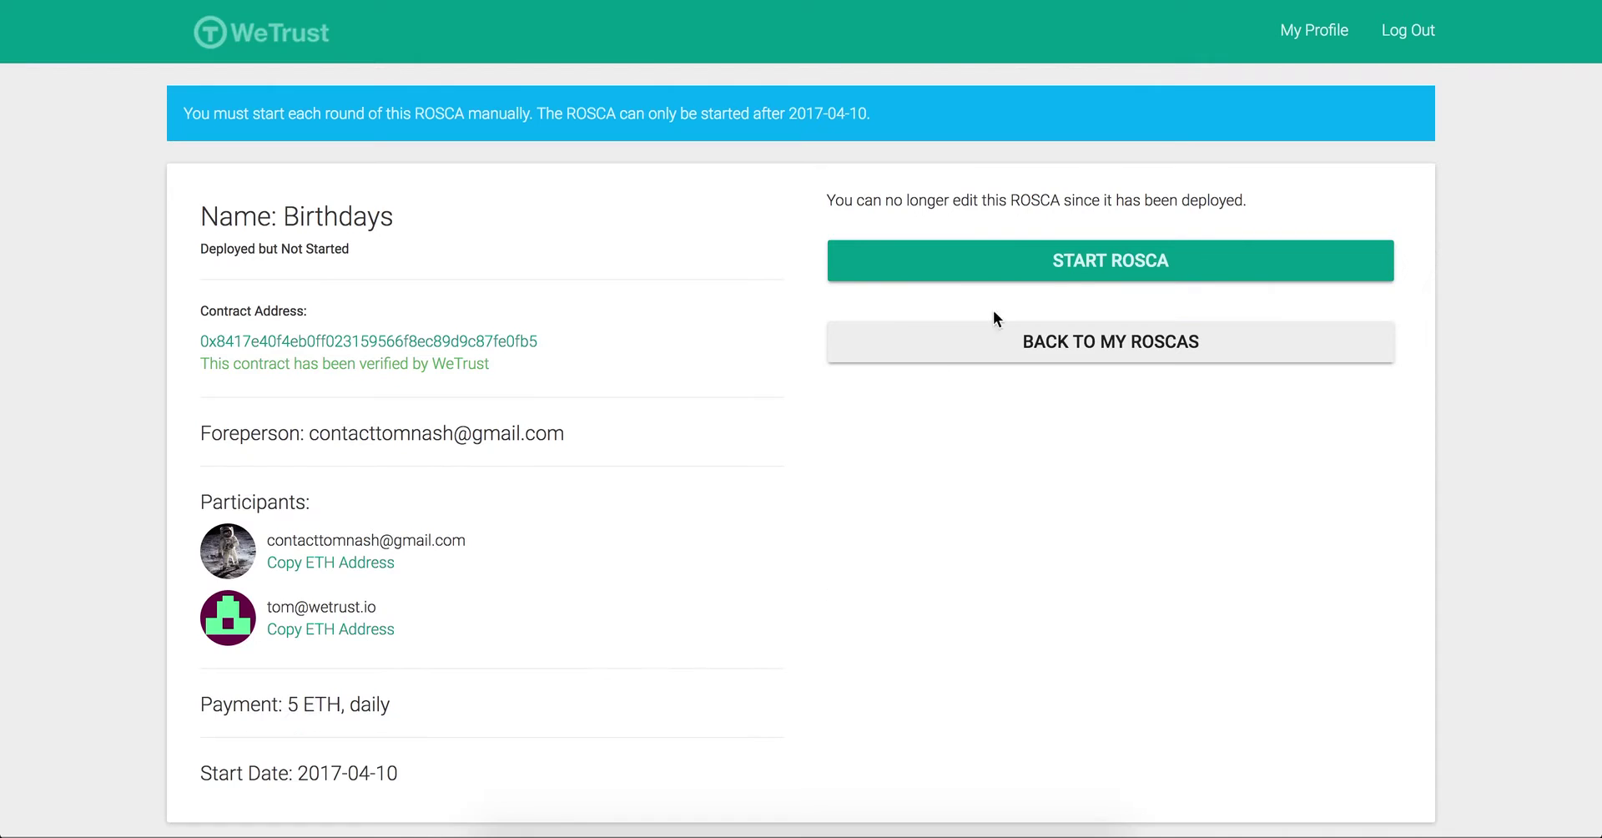
pyautogui.click(1105, 268)
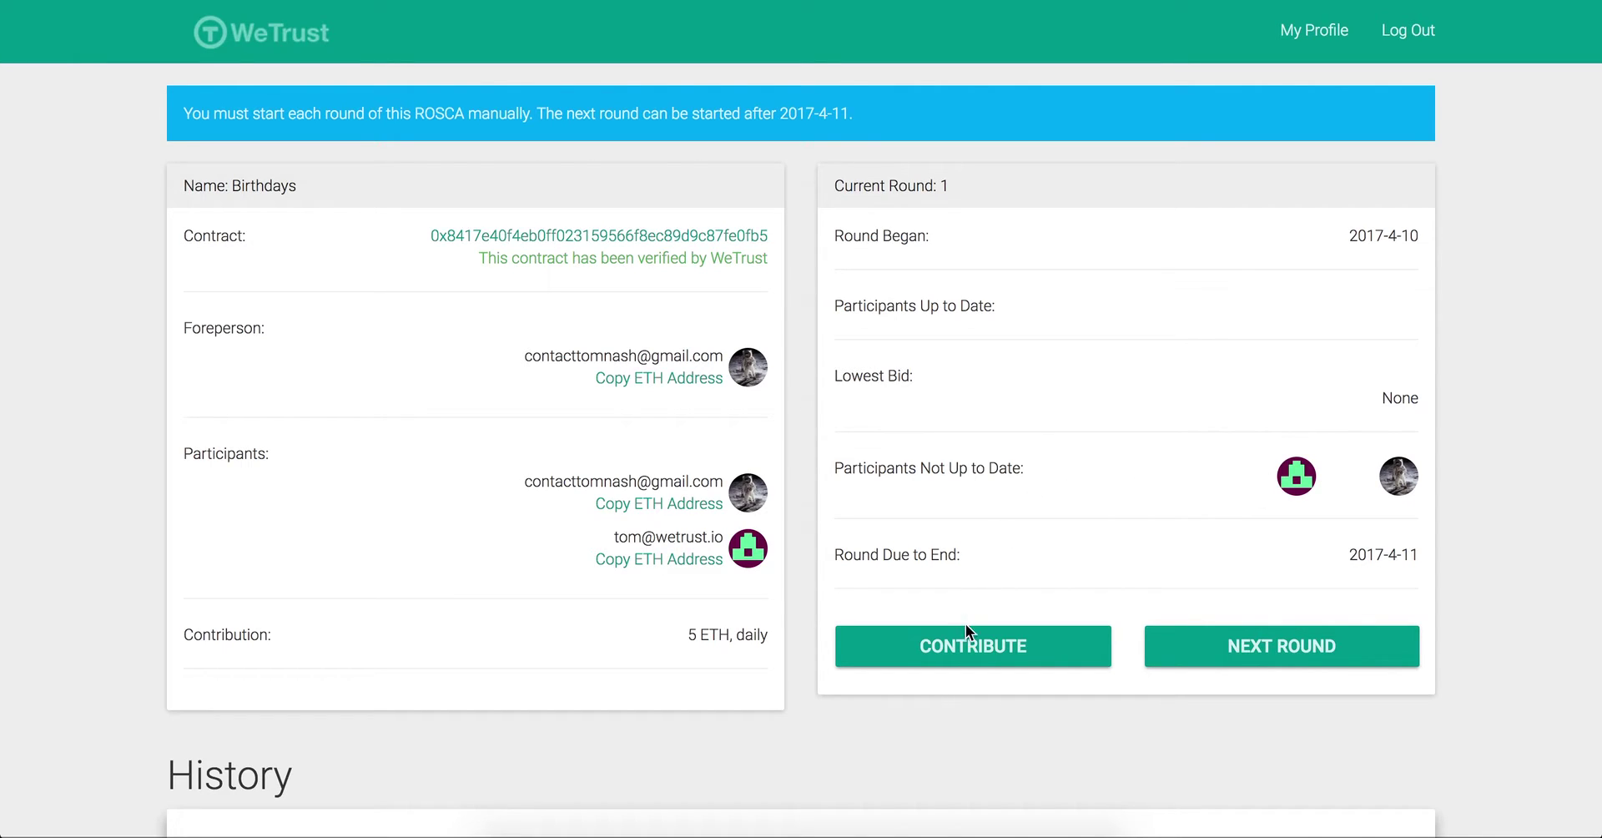
pyautogui.click(968, 644)
pyautogui.click(769, 190)
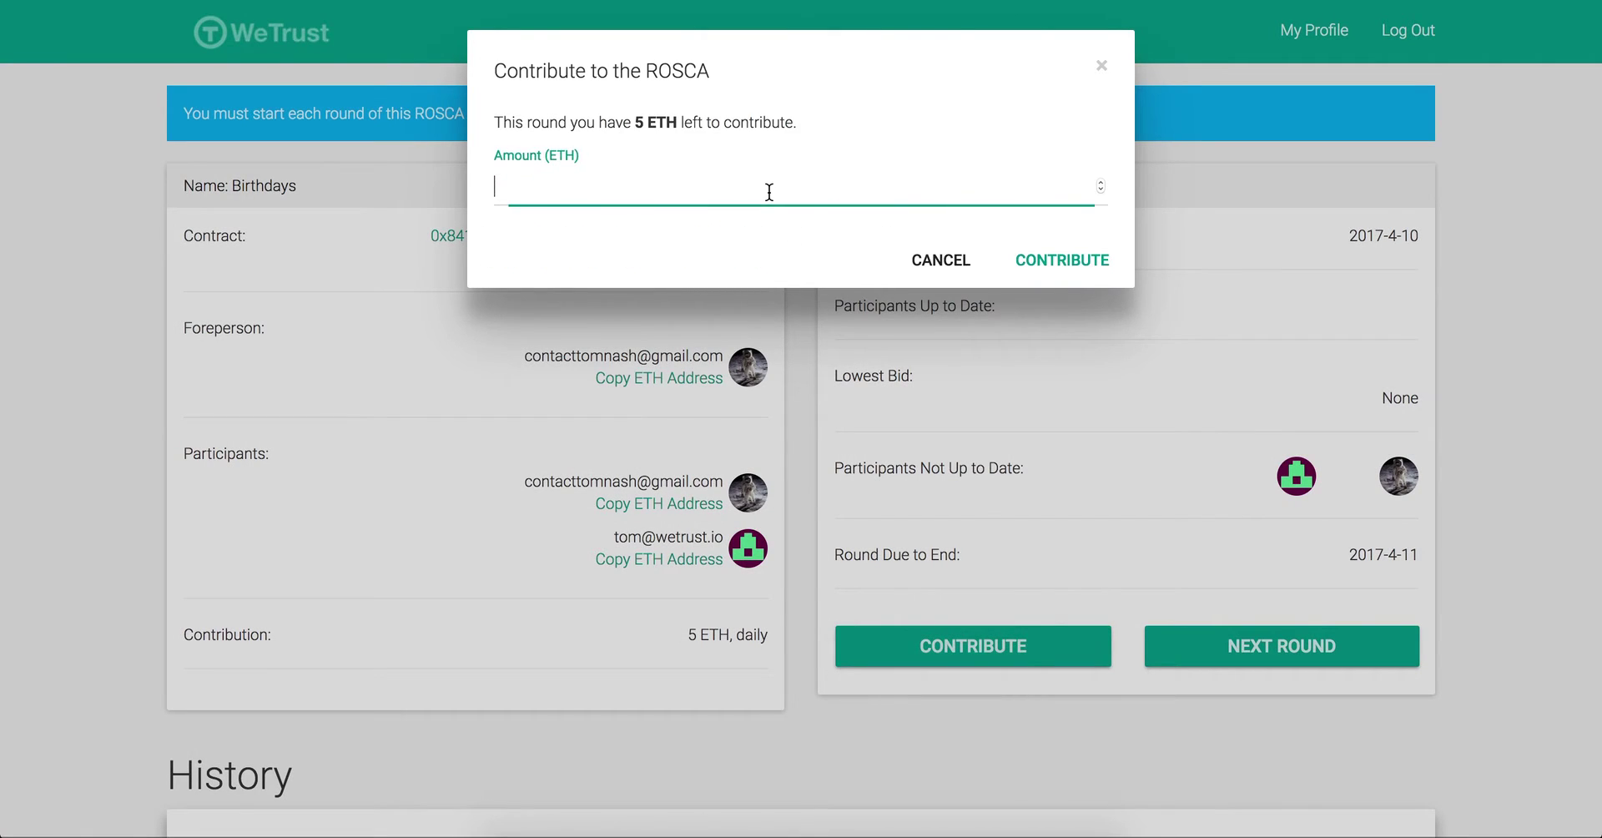
pyautogui.write('5')
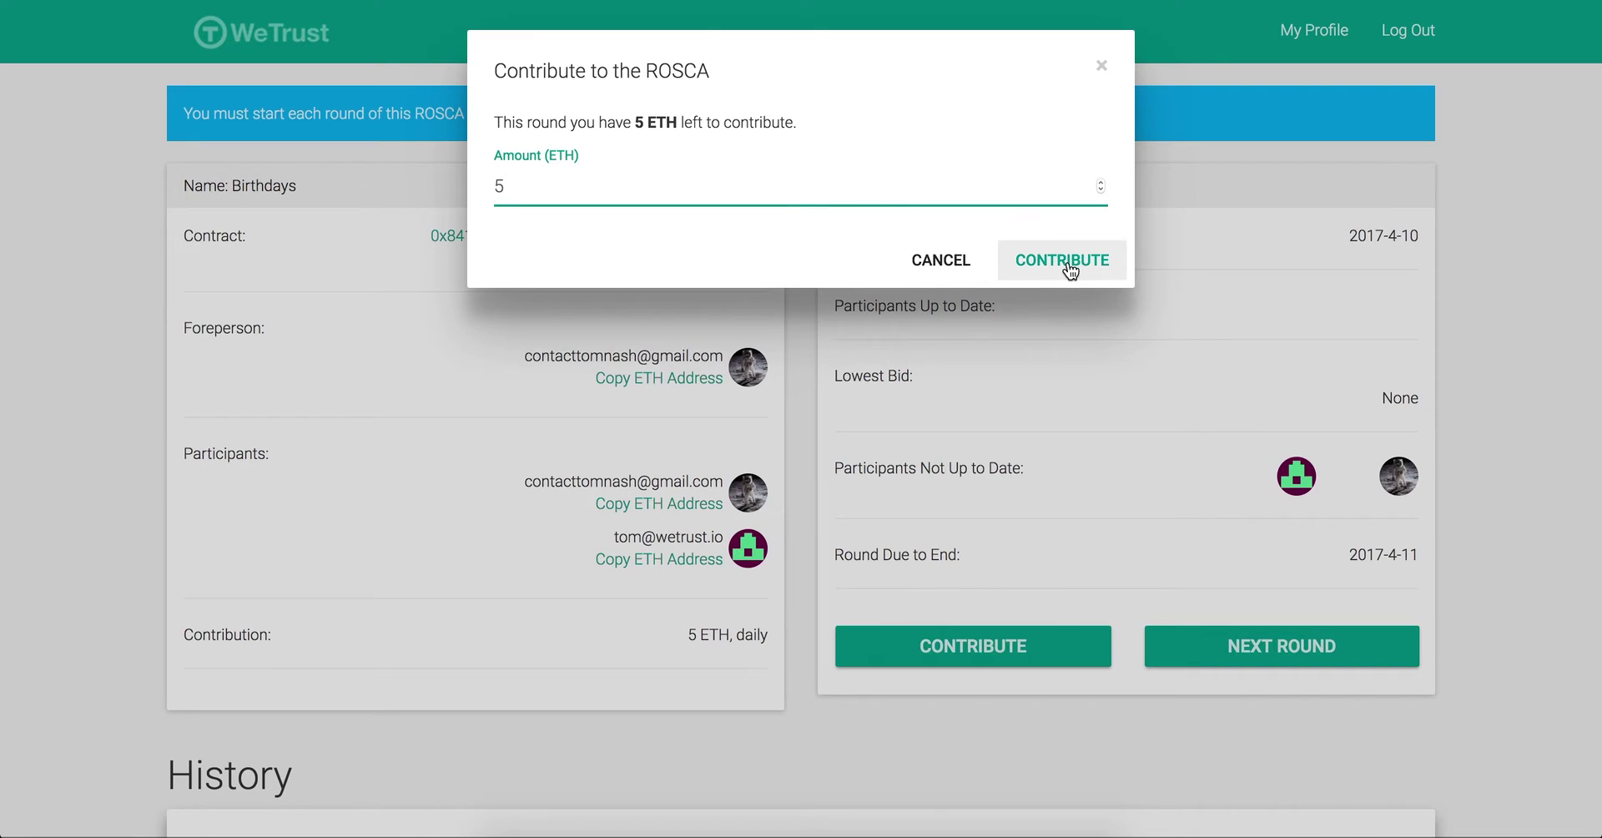
pyautogui.click(1065, 264)
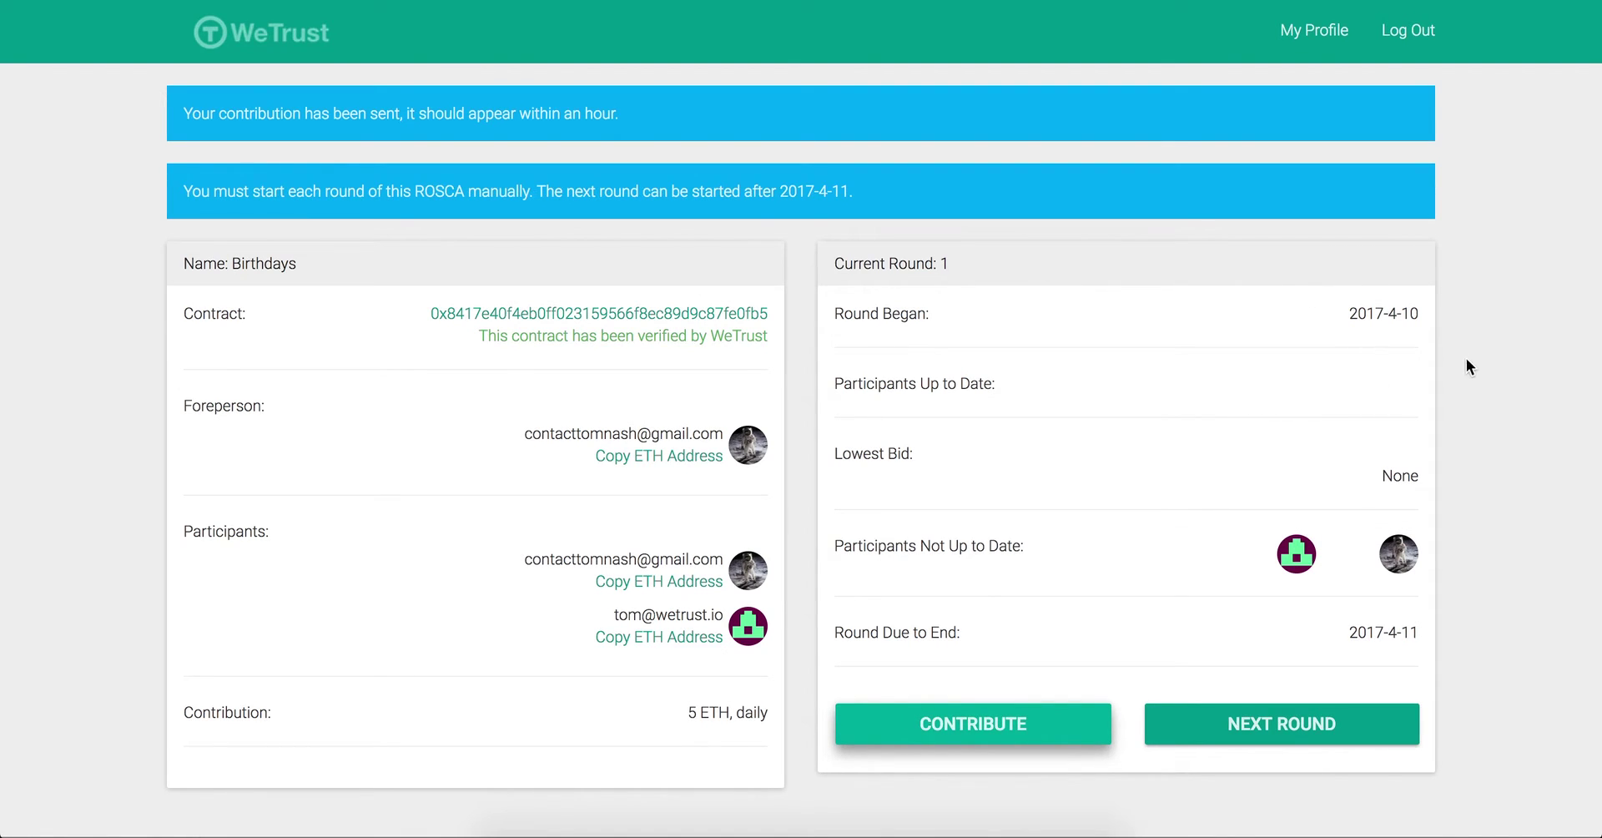
# Step: Log in as the invited participant and open Birthdays under ROSCAs Joined
pyautogui.click(1407, 35)
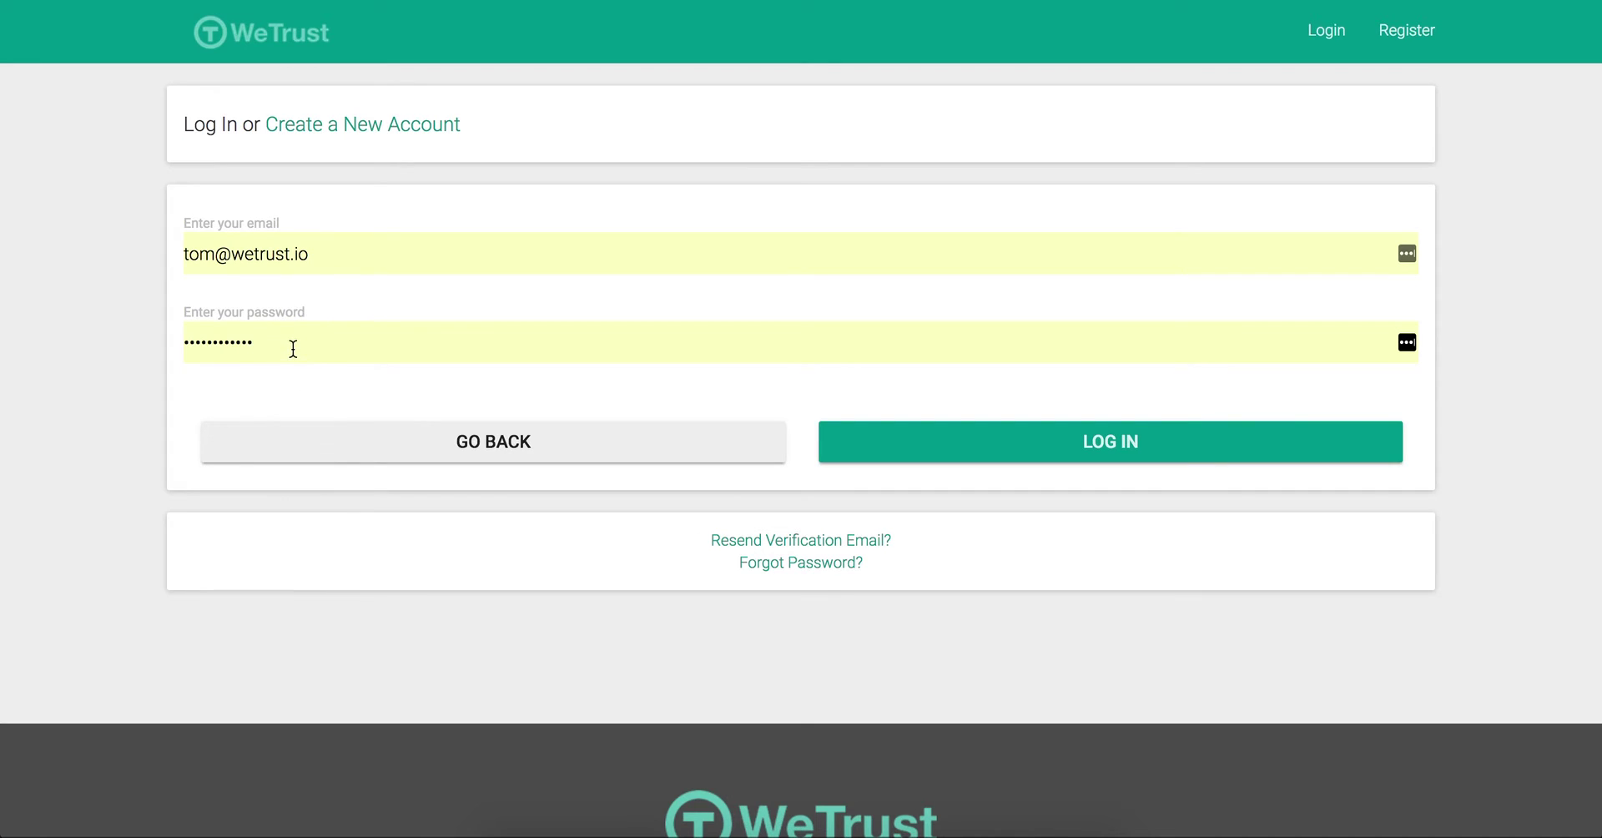
pyautogui.moveTo(293, 348); pyautogui.dragTo(112, 349)
pyautogui.write('•••••••')
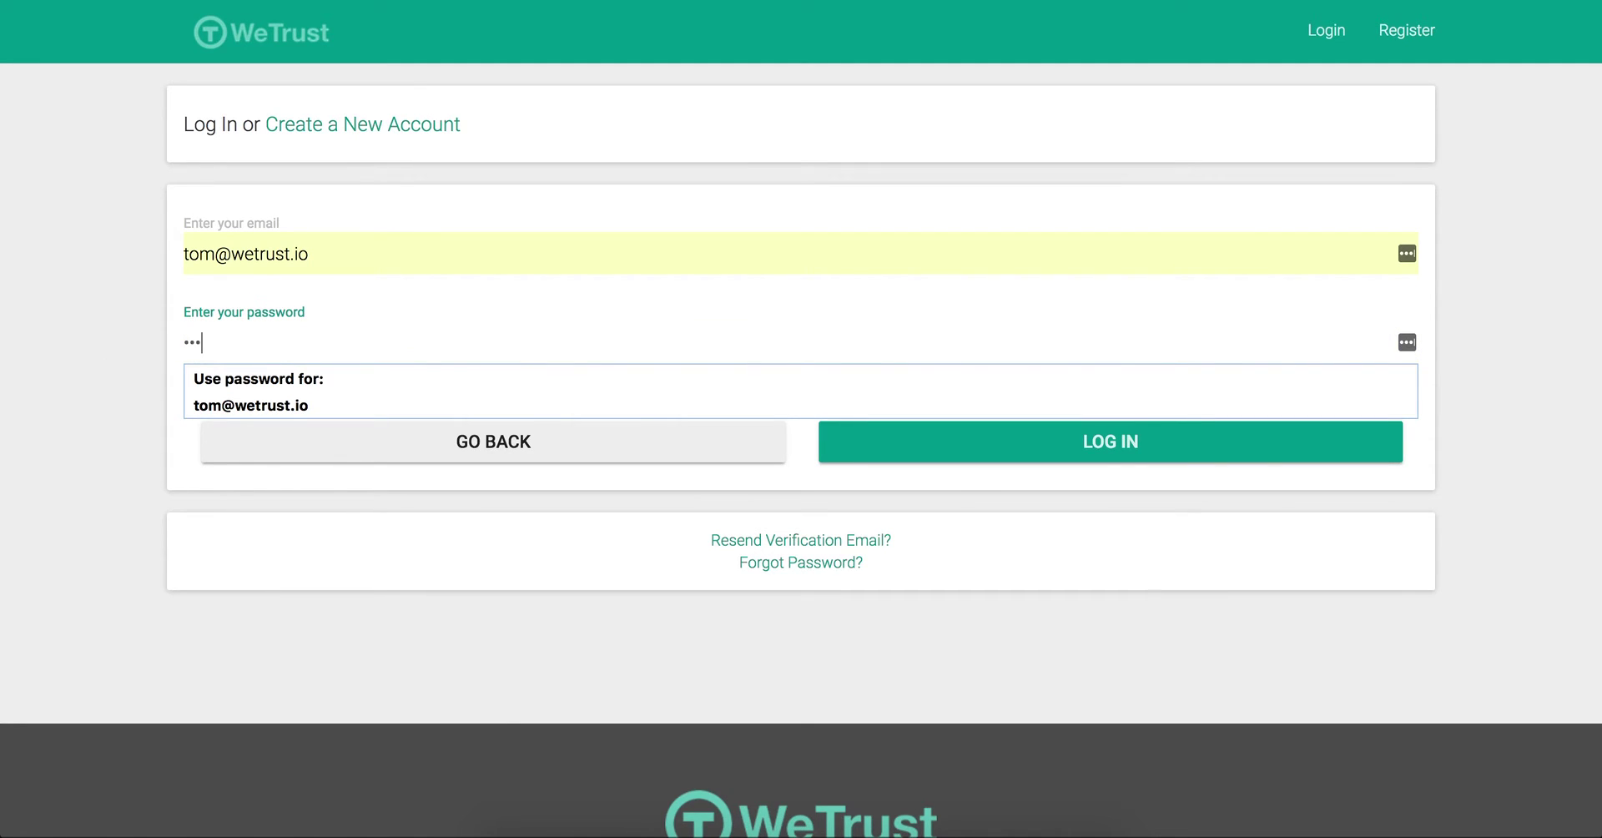
pyautogui.write('••••••')
pyautogui.press('Return')
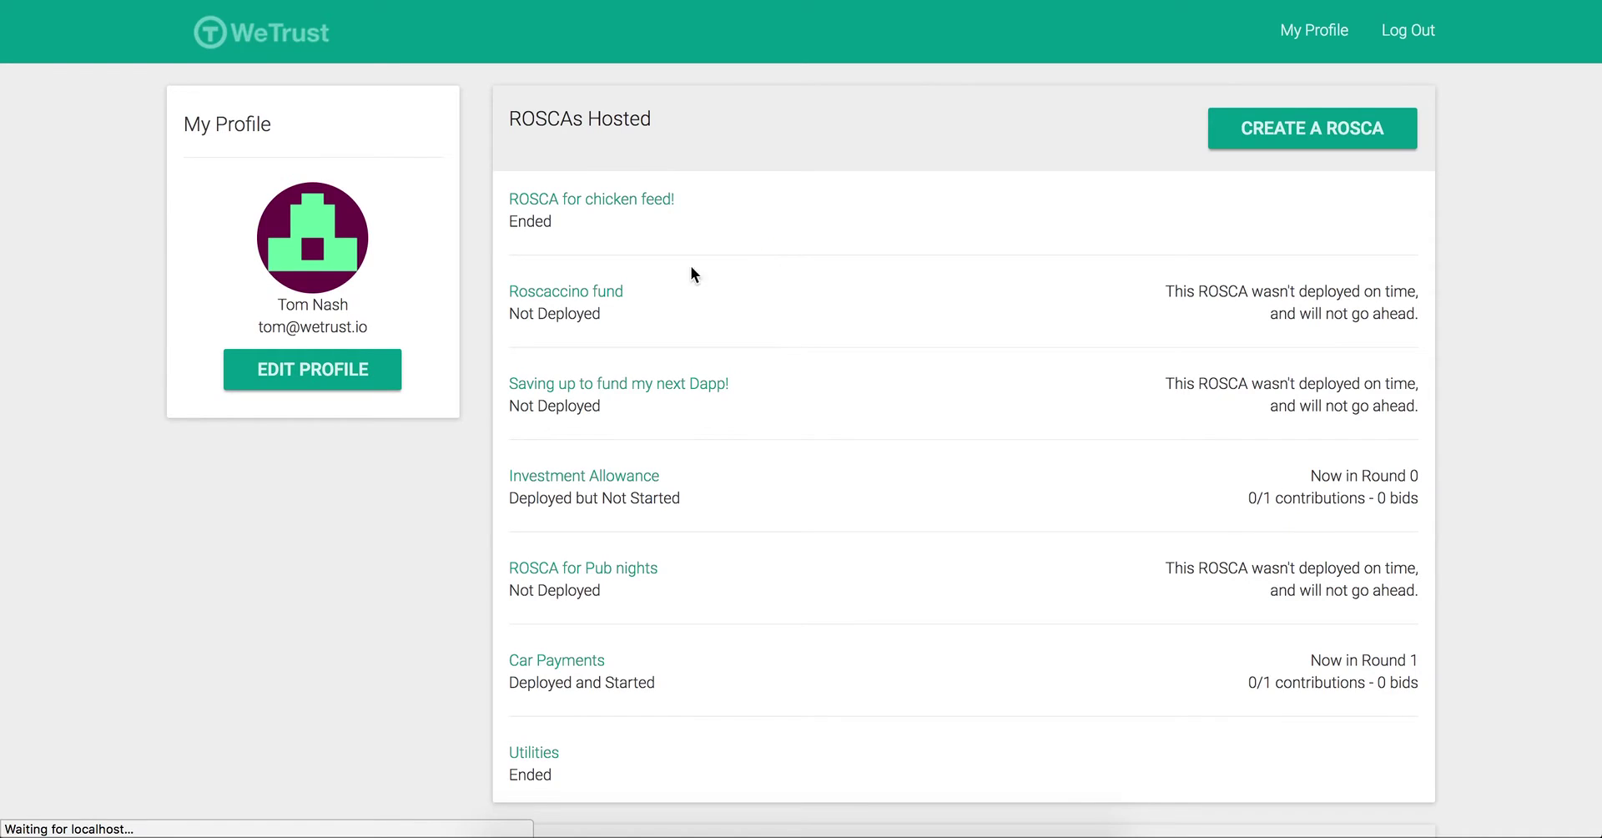
pyautogui.scroll(-6, 724, 259)
pyautogui.click(545, 390)
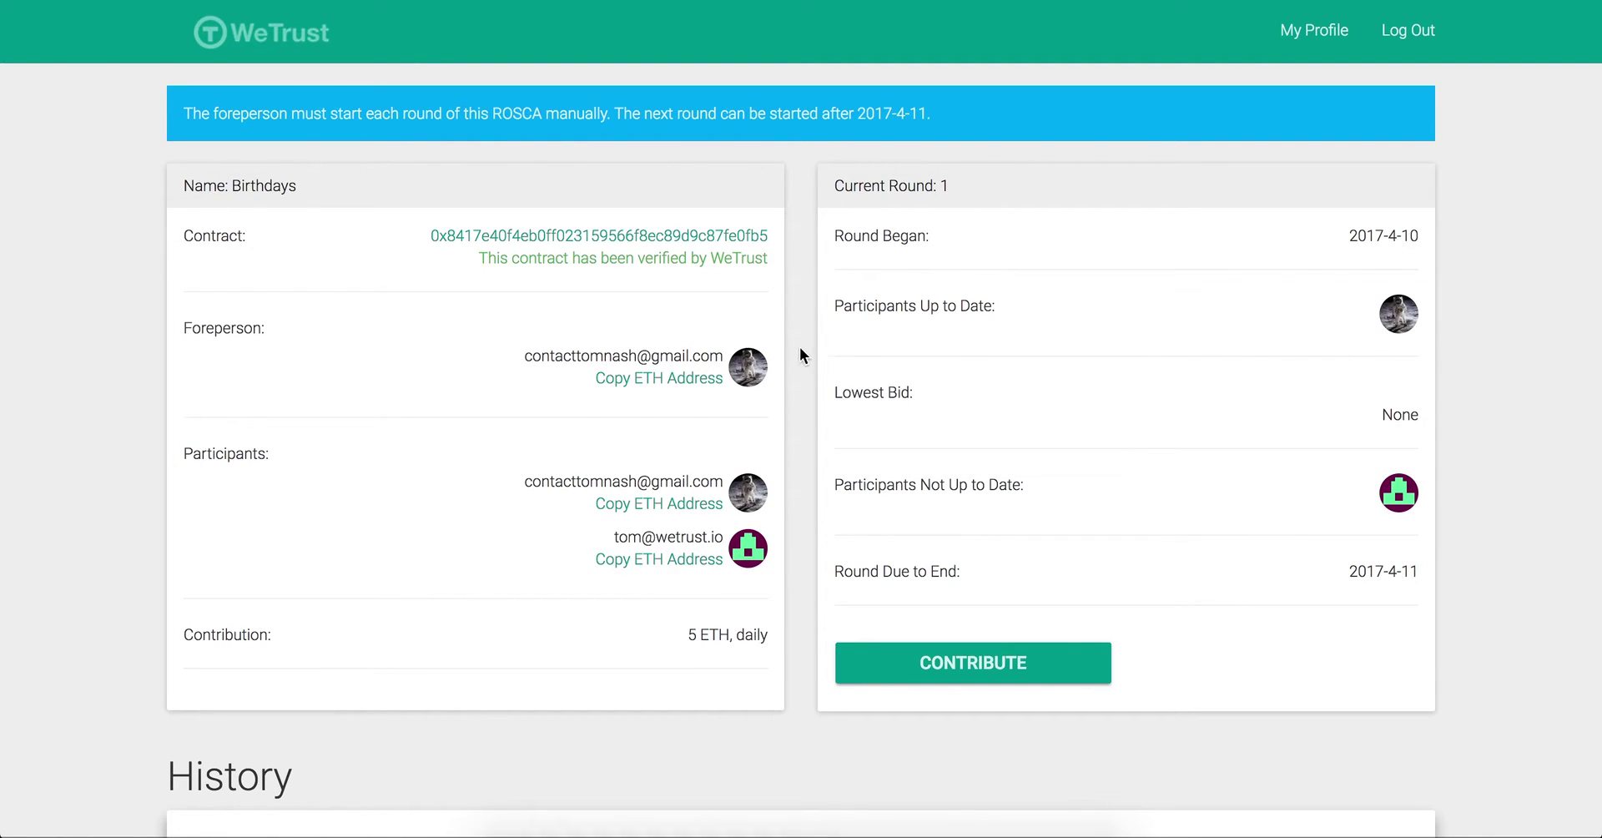
# Step: Check the History, then contribute 5 ETH for round 1 as the invited participant
pyautogui.scroll(-7, 799, 349)
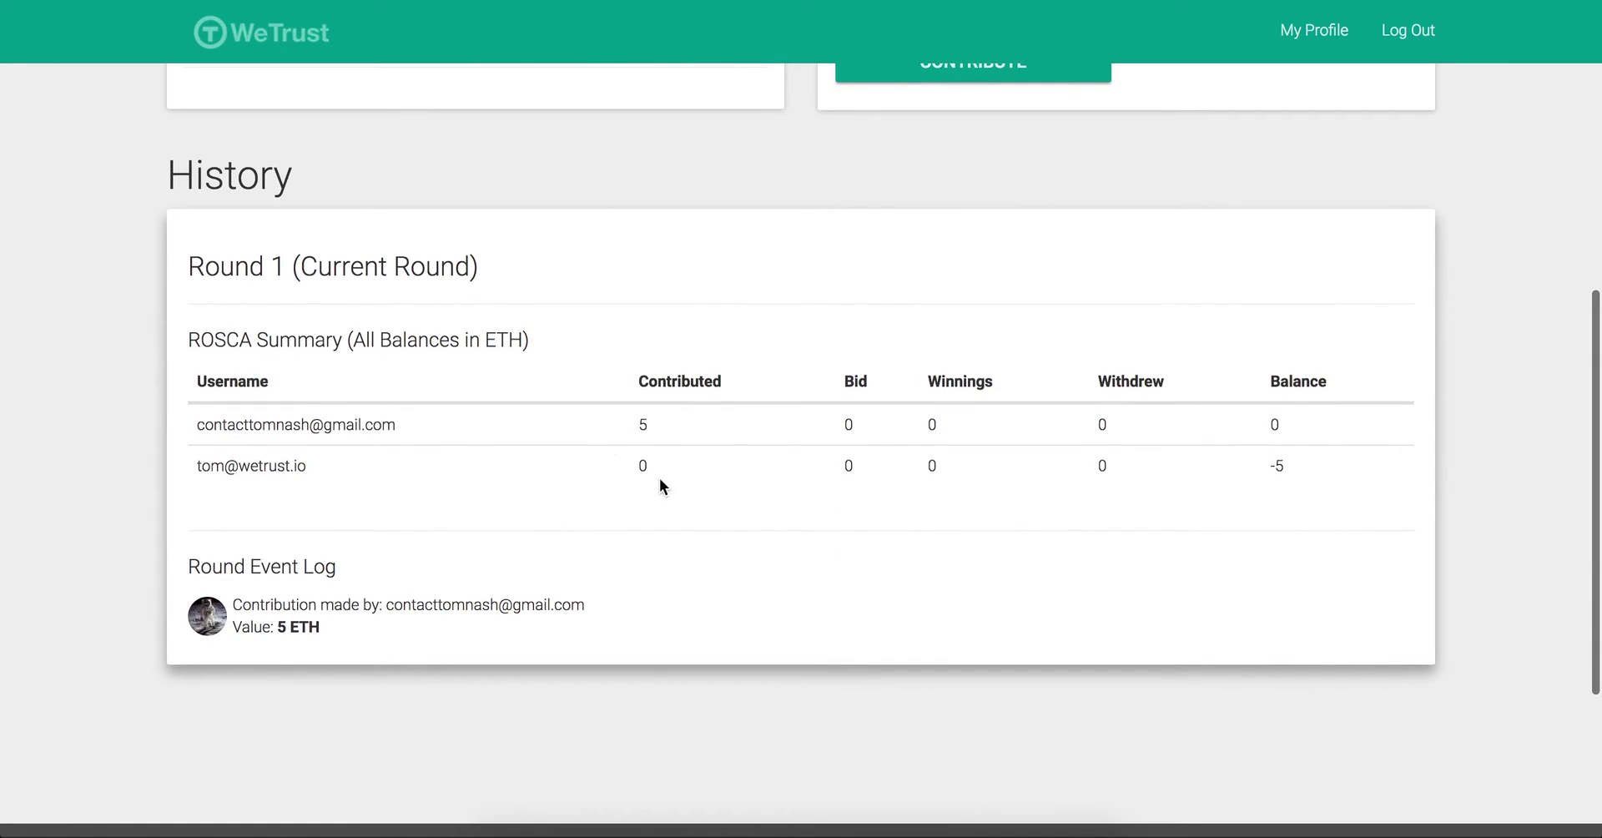
pyautogui.scroll(7, 1034, 488)
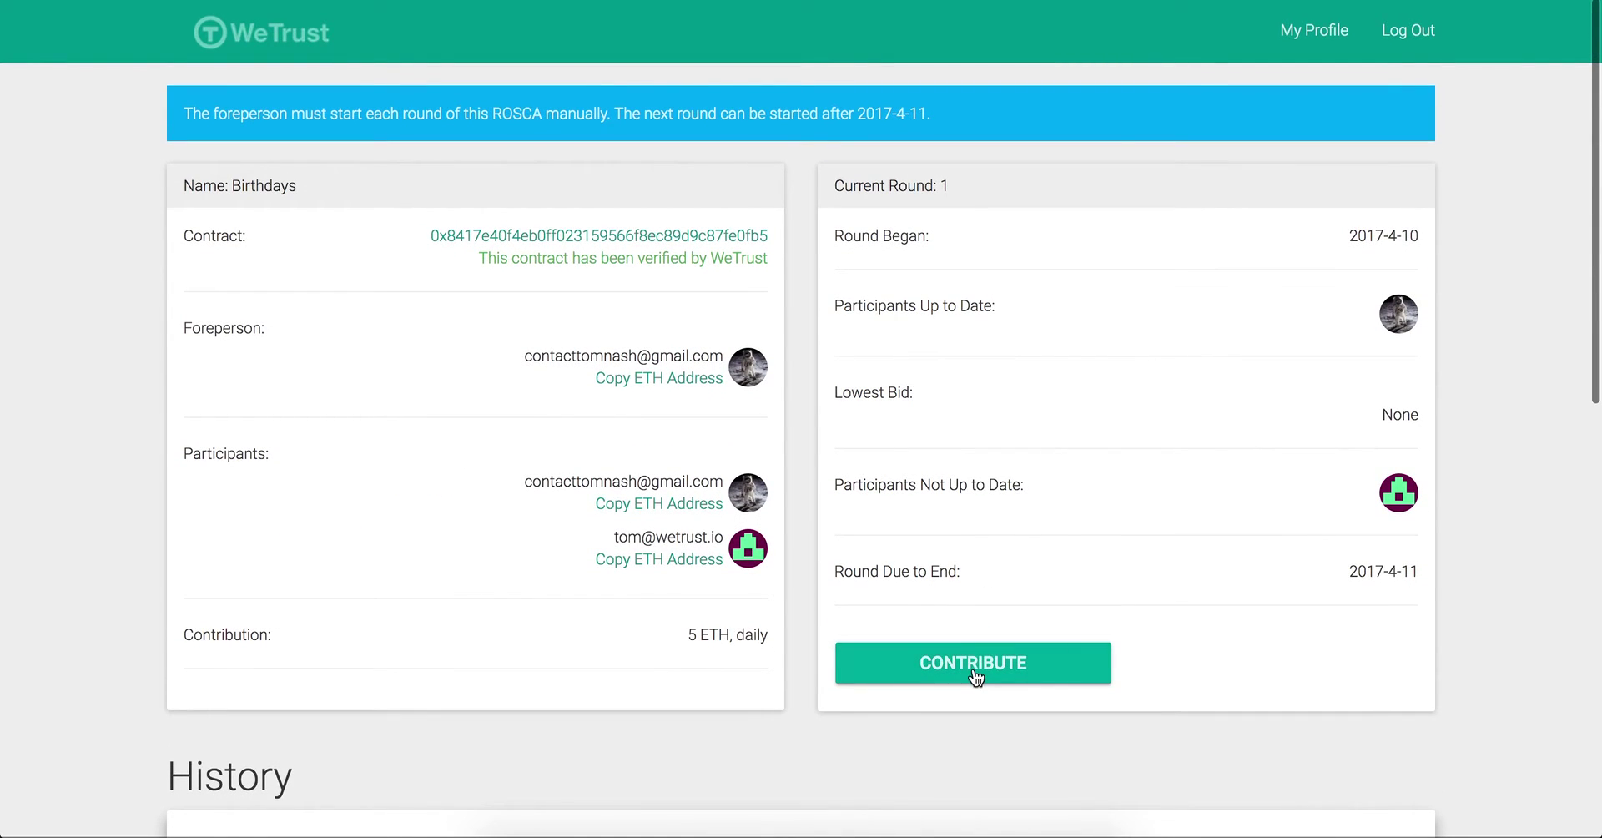
pyautogui.click(973, 663)
pyautogui.click(750, 185)
pyautogui.write('5')
pyautogui.click(1057, 264)
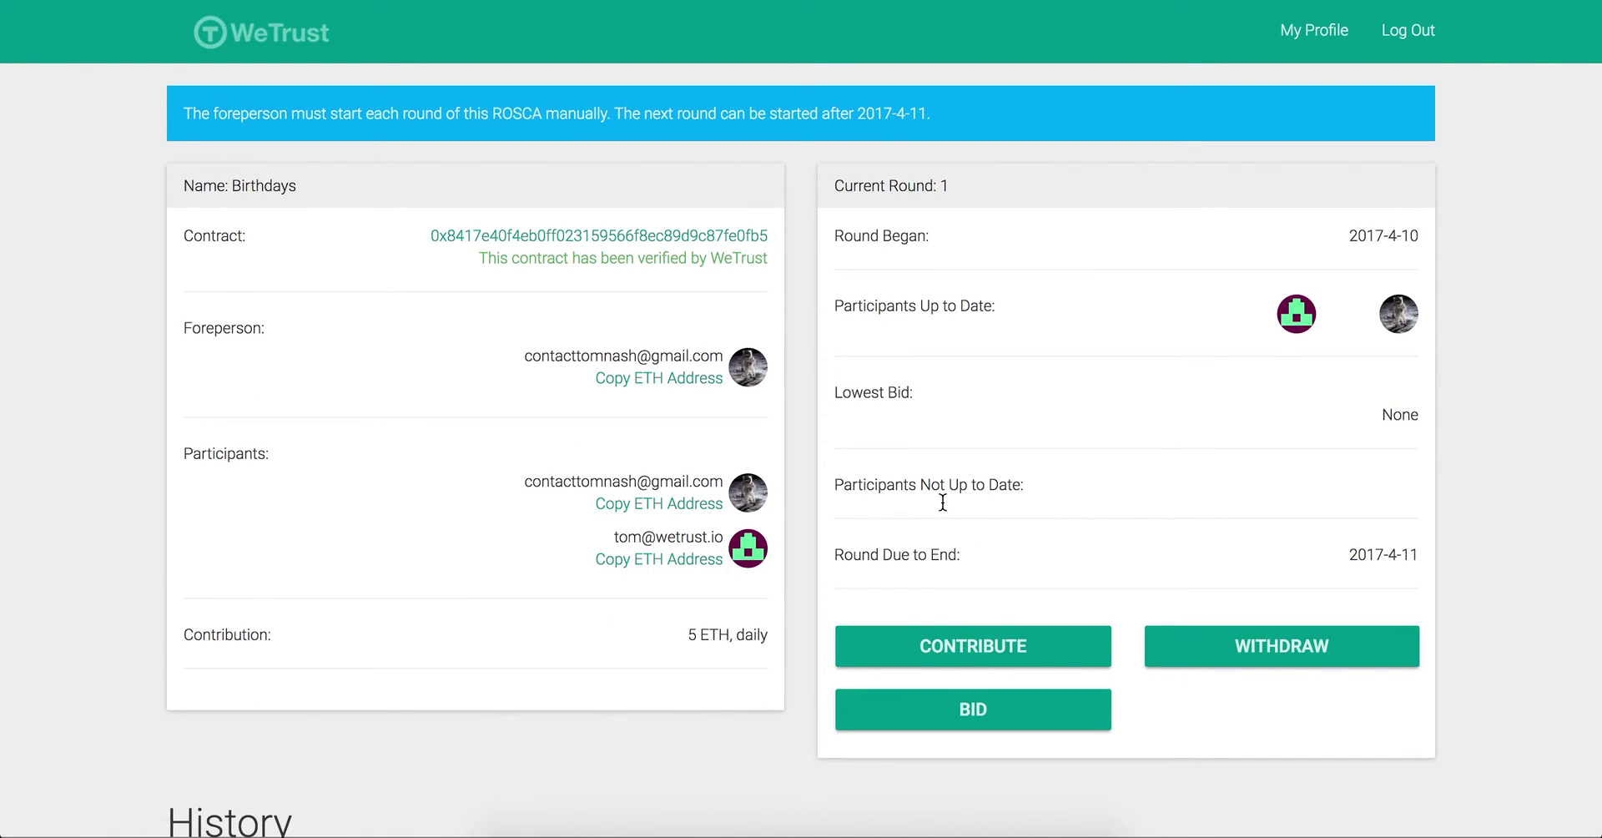
# Step: Place a bid of 9 ETH for round 1
pyautogui.click(969, 714)
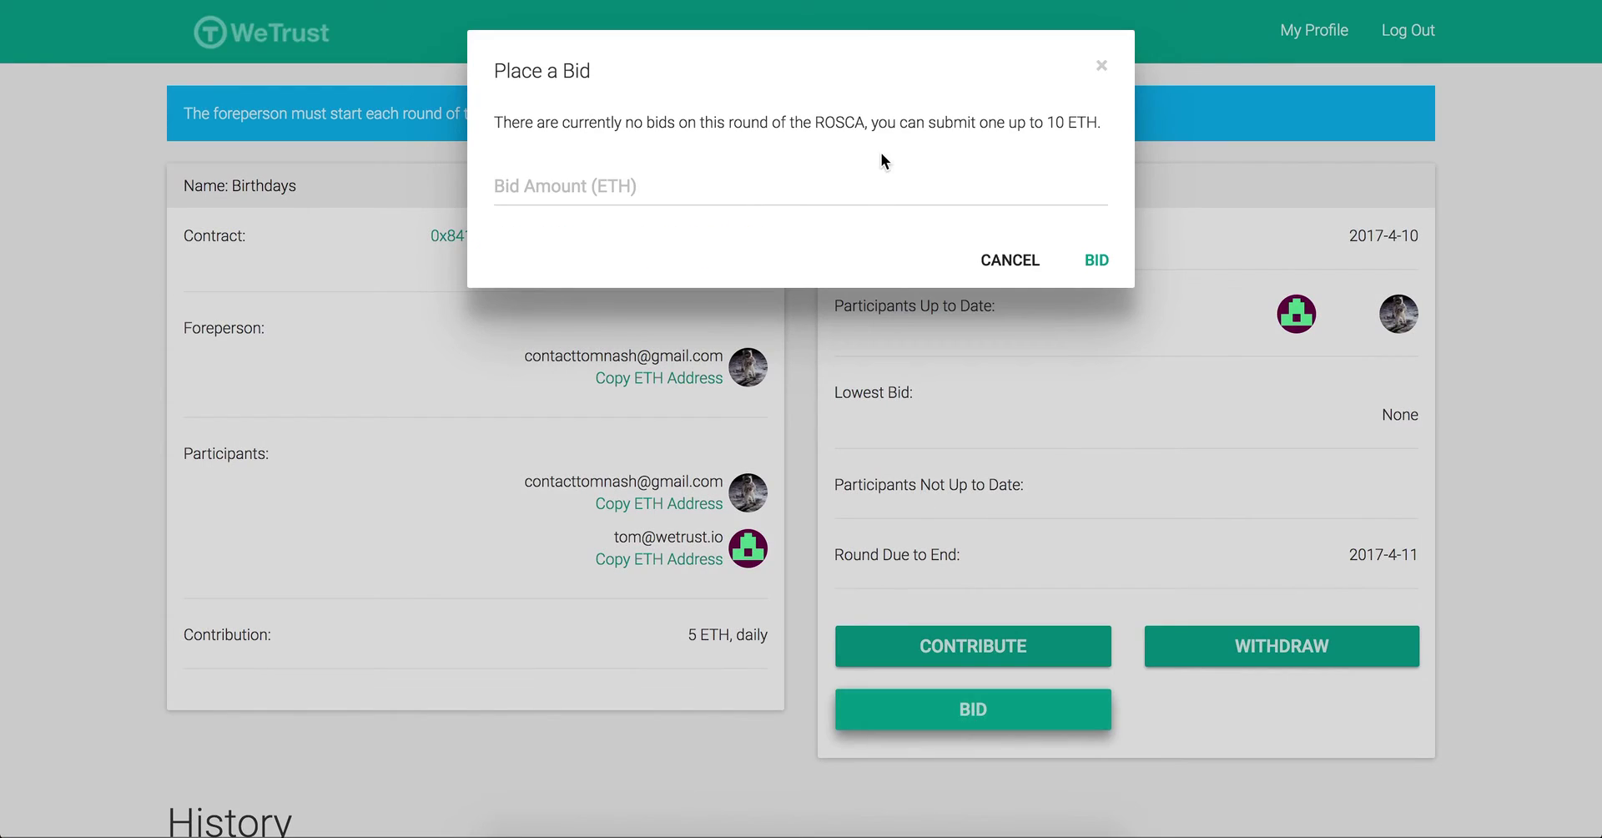
pyautogui.click(773, 190)
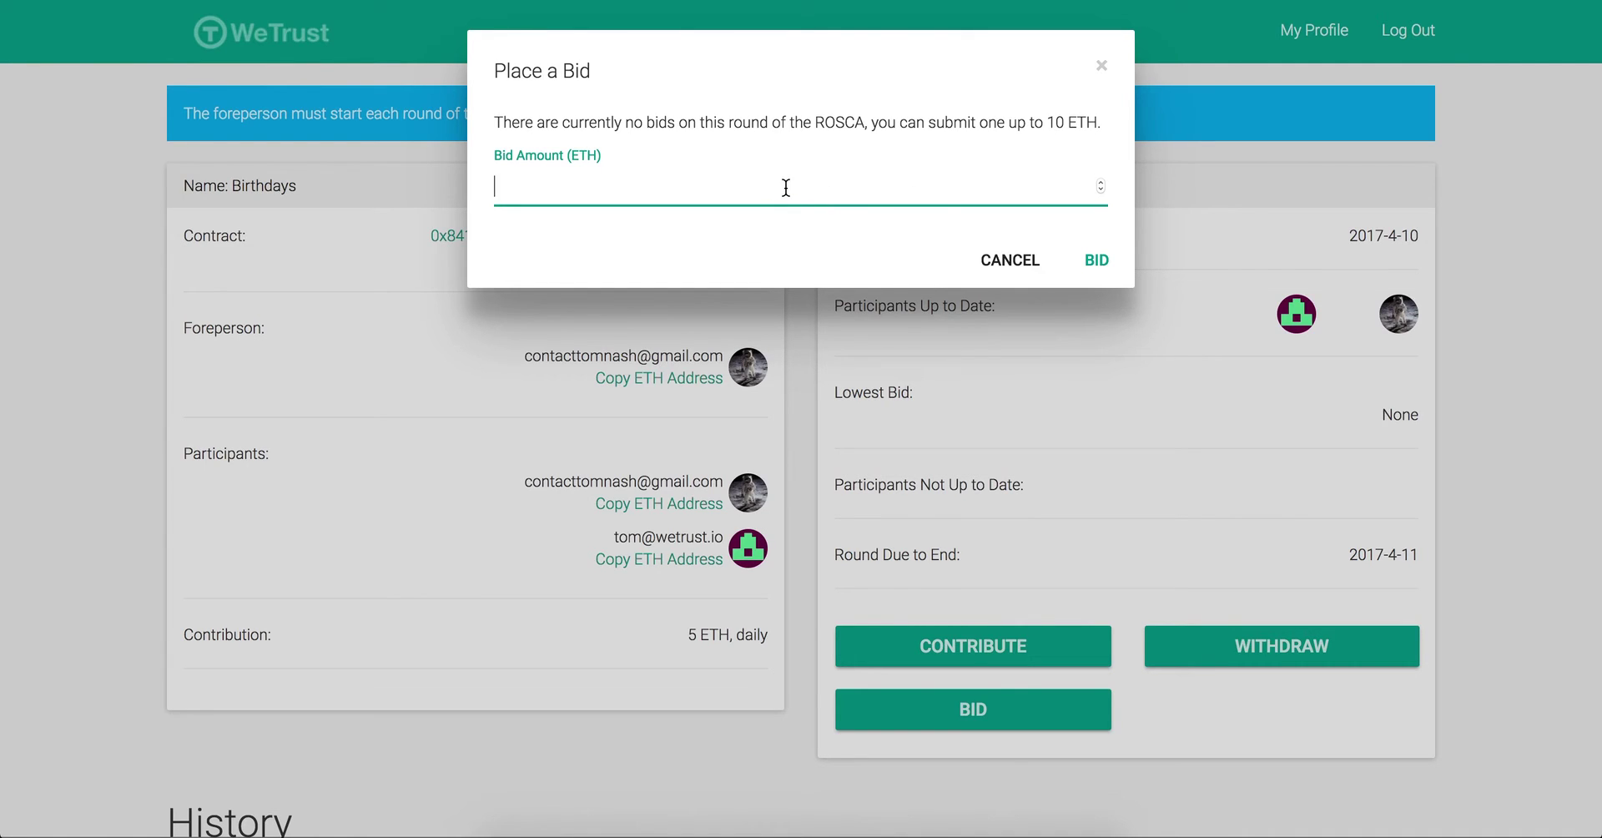
pyautogui.write('9')
pyautogui.click(1096, 262)
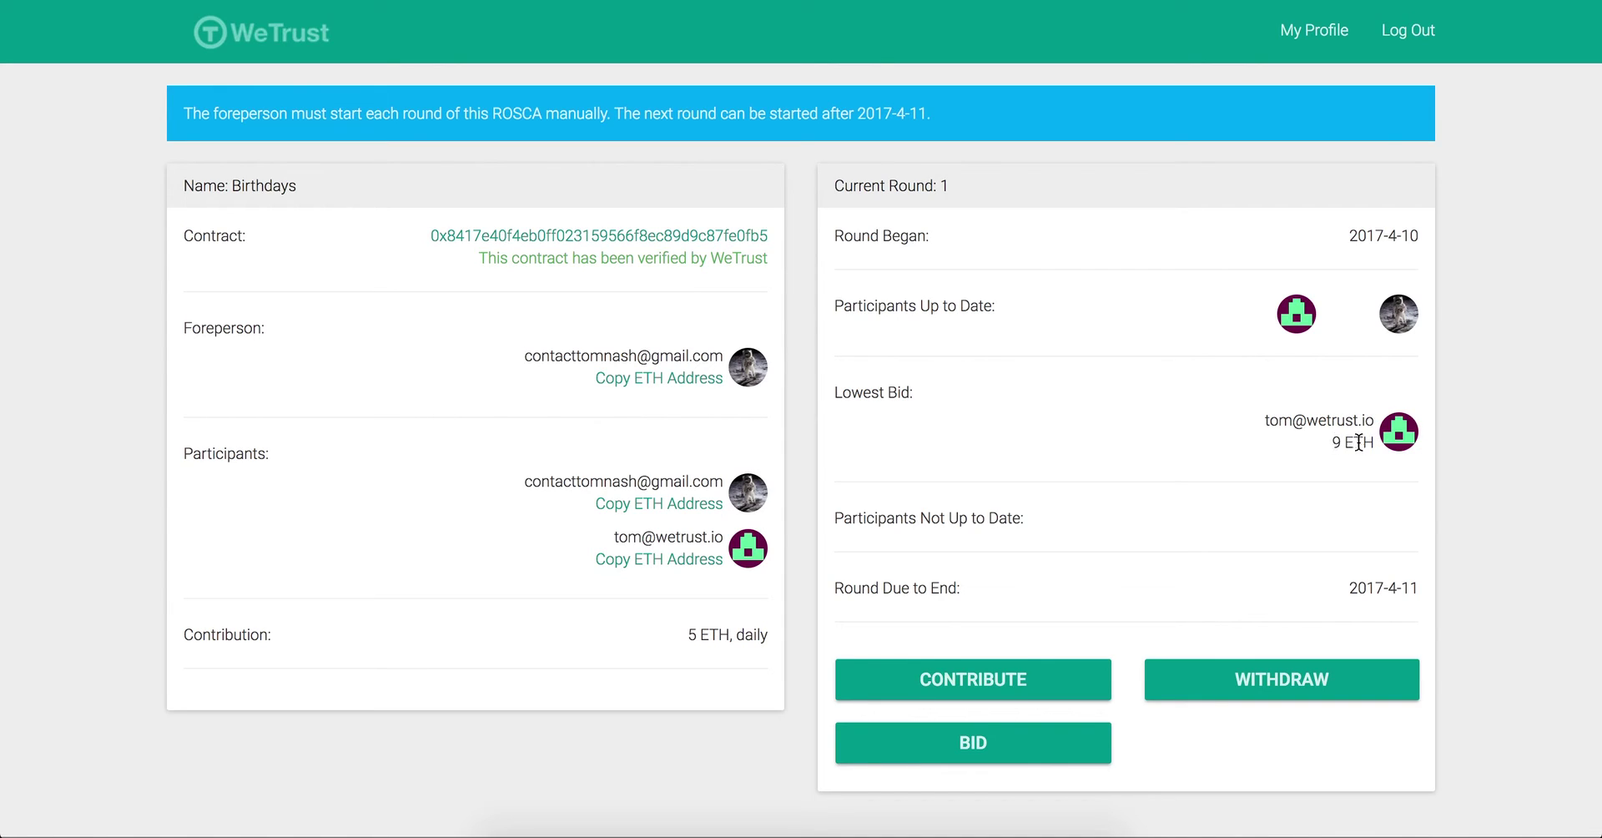
# Step: Log out, sign in with the foreperson's e-mail and password, and open Birthdays
pyautogui.click(1411, 35)
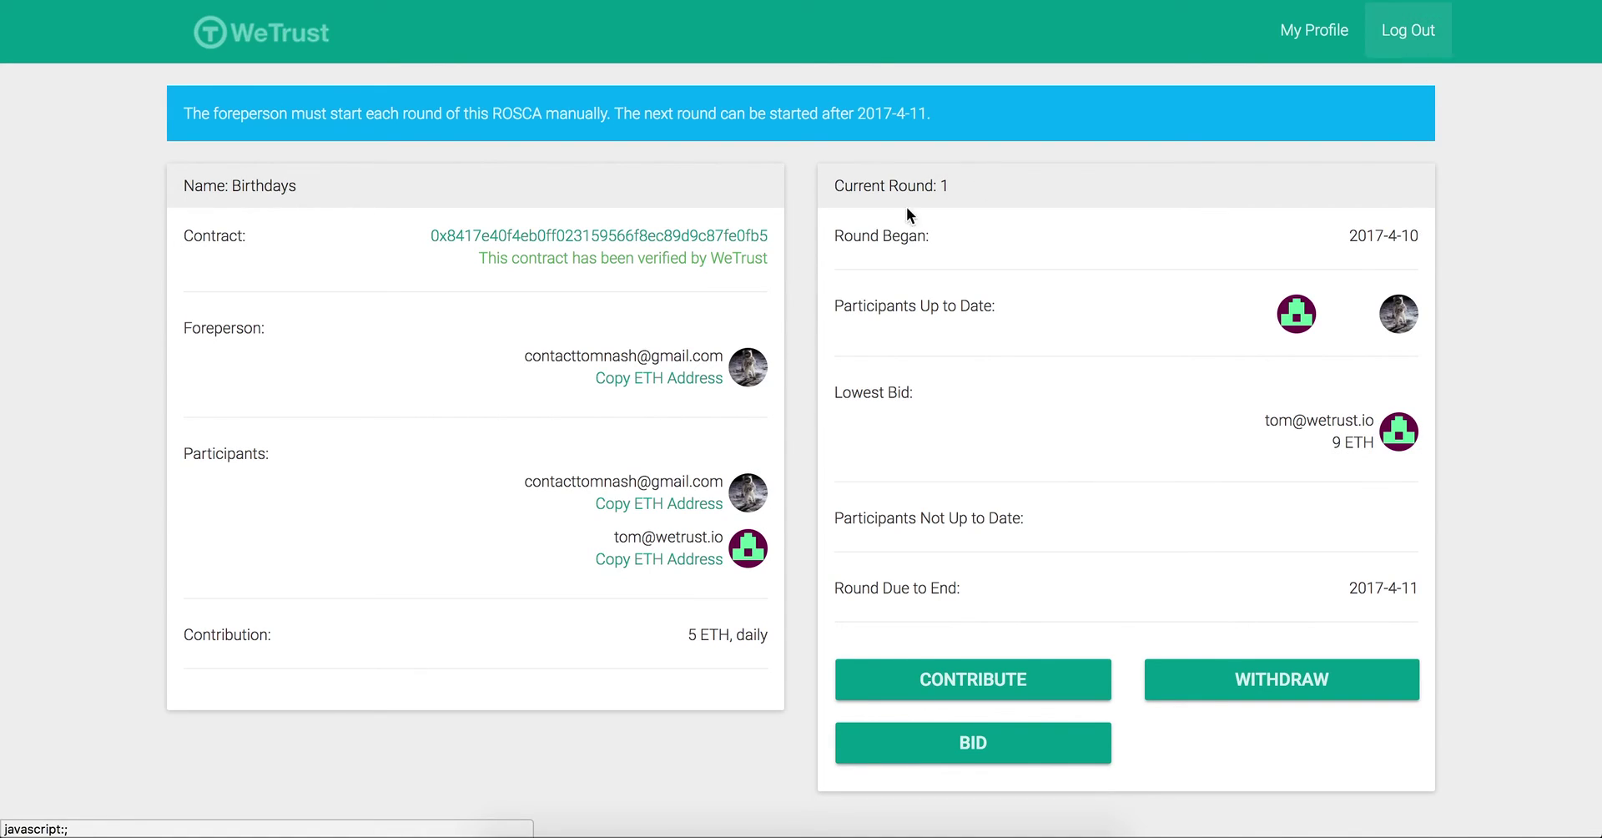
pyautogui.click(651, 253)
pyautogui.moveTo(651, 254); pyautogui.dragTo(89, 250)
pyautogui.press('Tab')
pyautogui.write('p************')
pyautogui.press('Return')
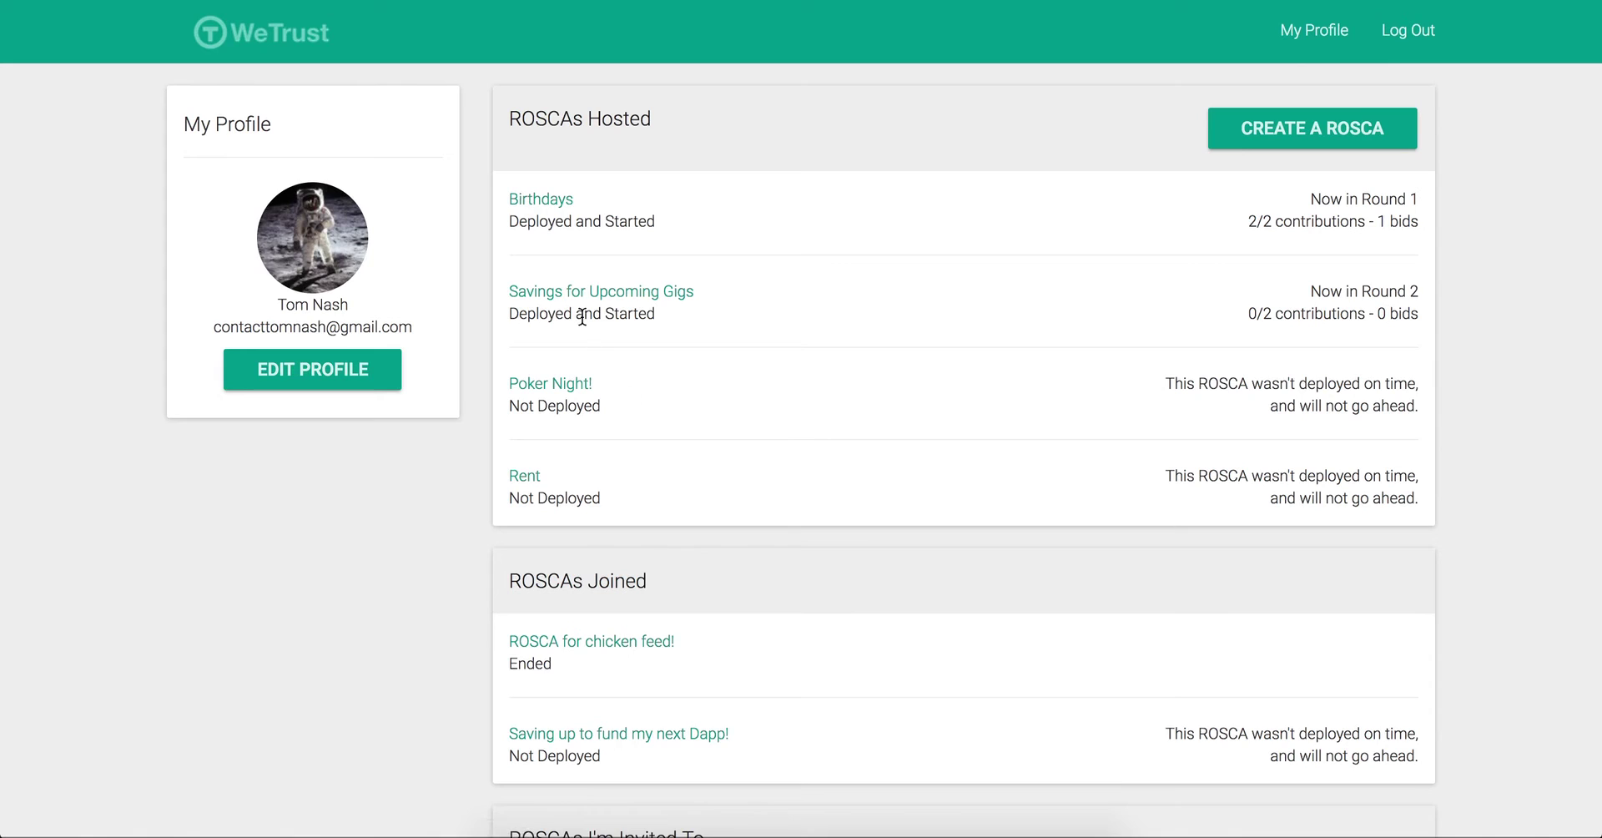
pyautogui.click(545, 201)
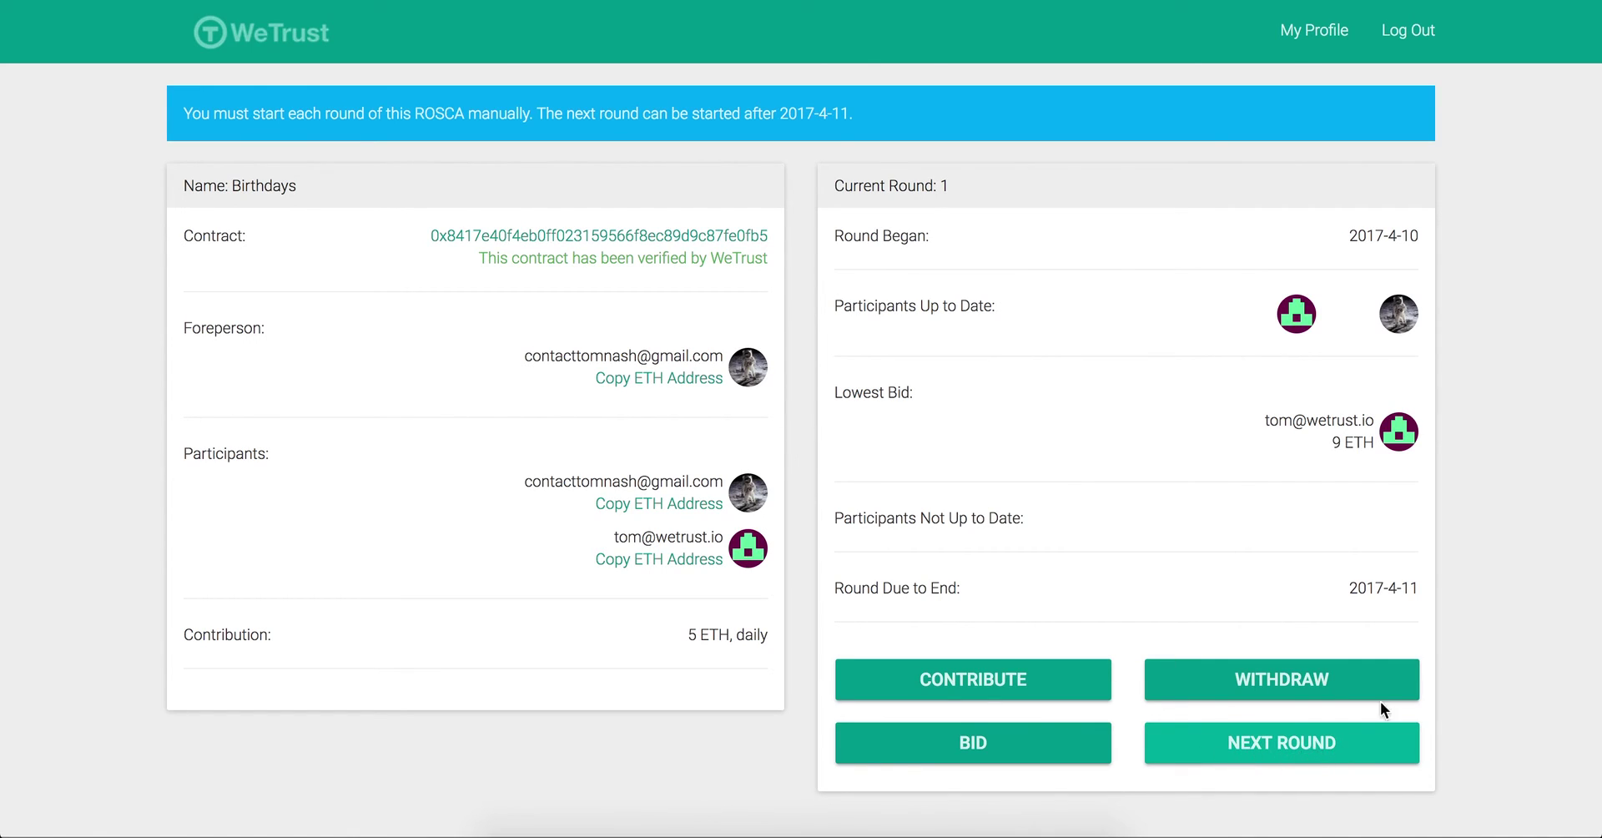
# Step: Advance the Birthdays ROSCA to round 2, running 2017-4-11 to 2017-4-12
pyautogui.click(1278, 743)
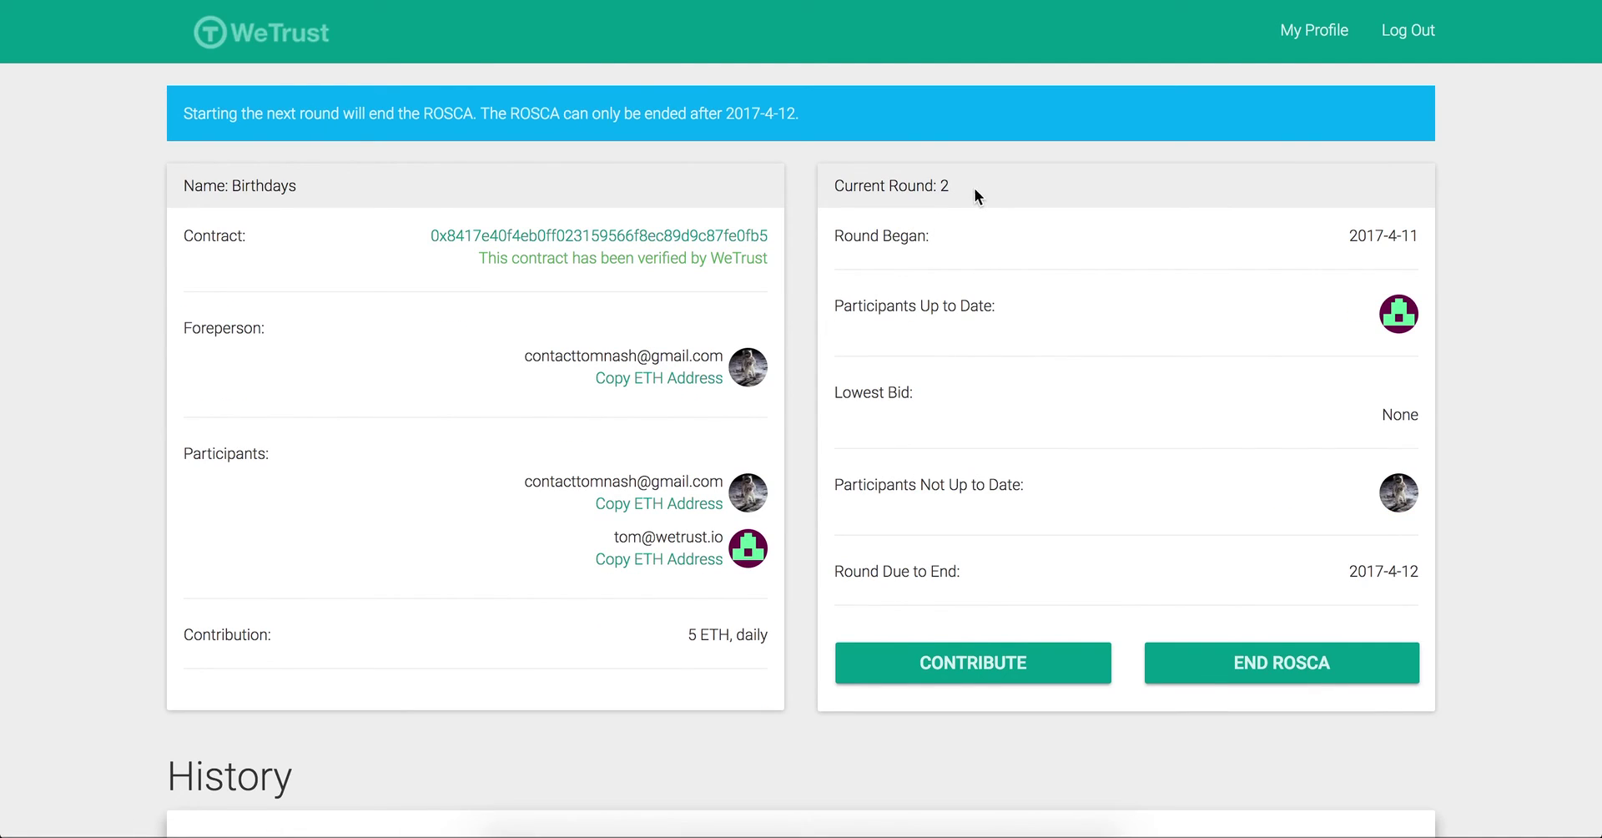
# Step: Expand the Round 1 history card to review the 9 ETH pot, 0.4995 ETH discount, balances and event log
pyautogui.scroll(-8, 798, 325)
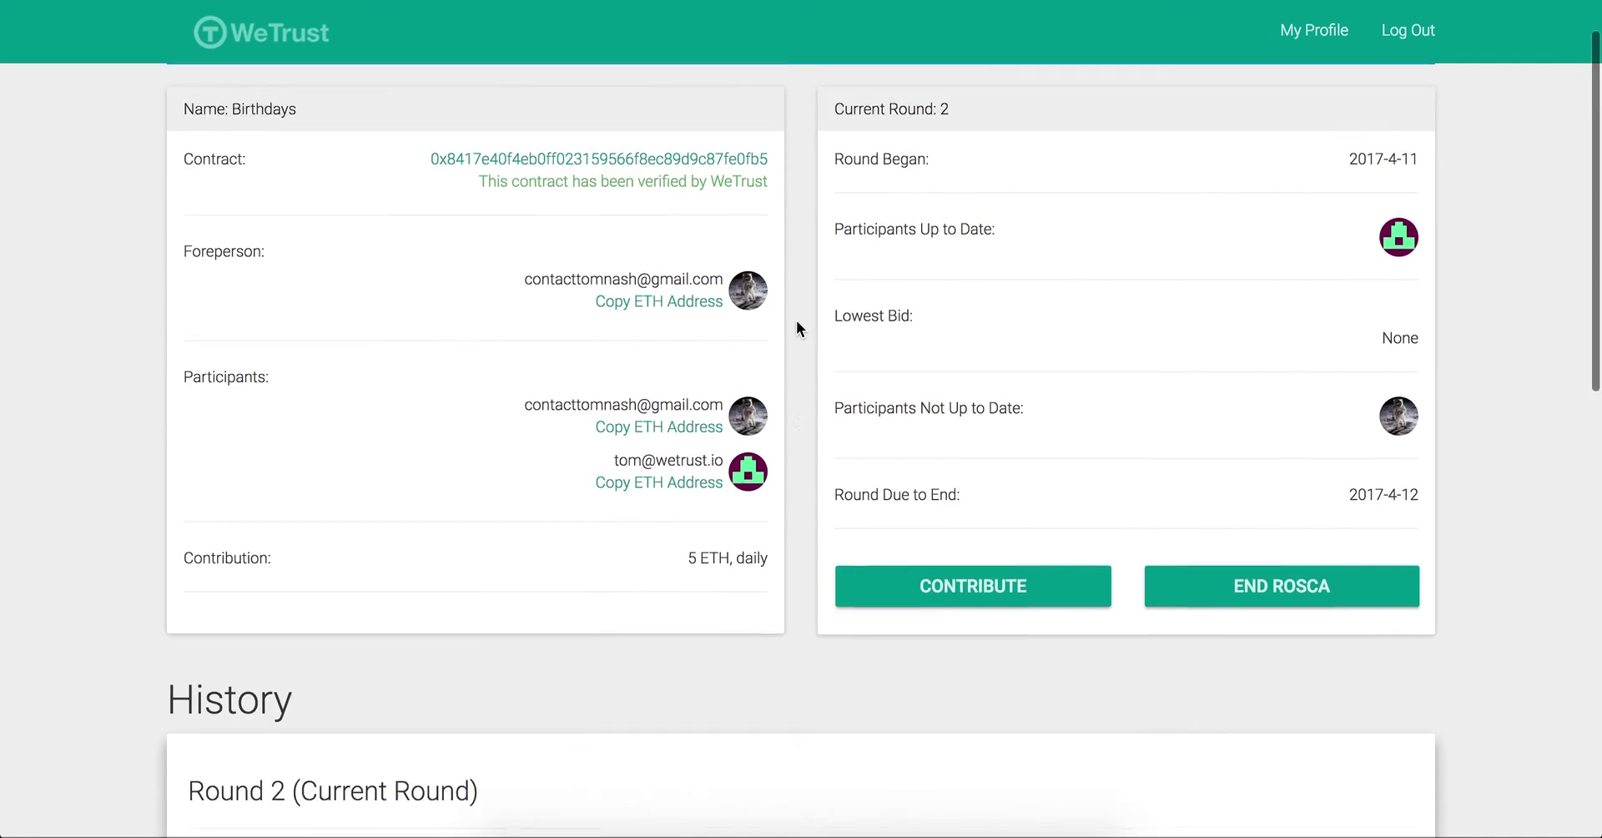
pyautogui.scroll(-3, 797, 327)
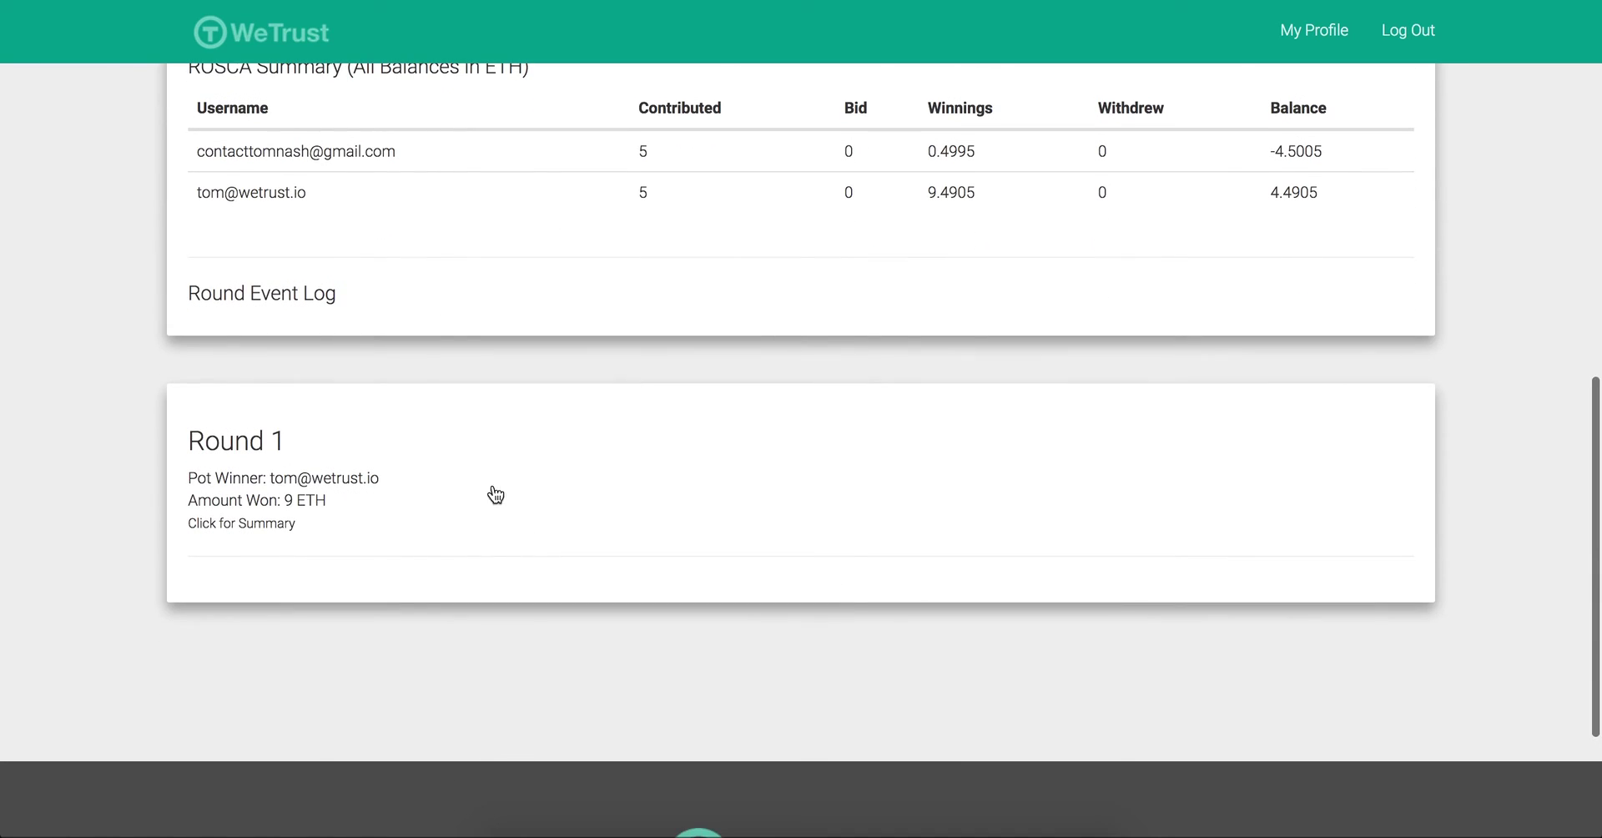
pyautogui.click(488, 499)
pyautogui.scroll(-2, 302, 498)
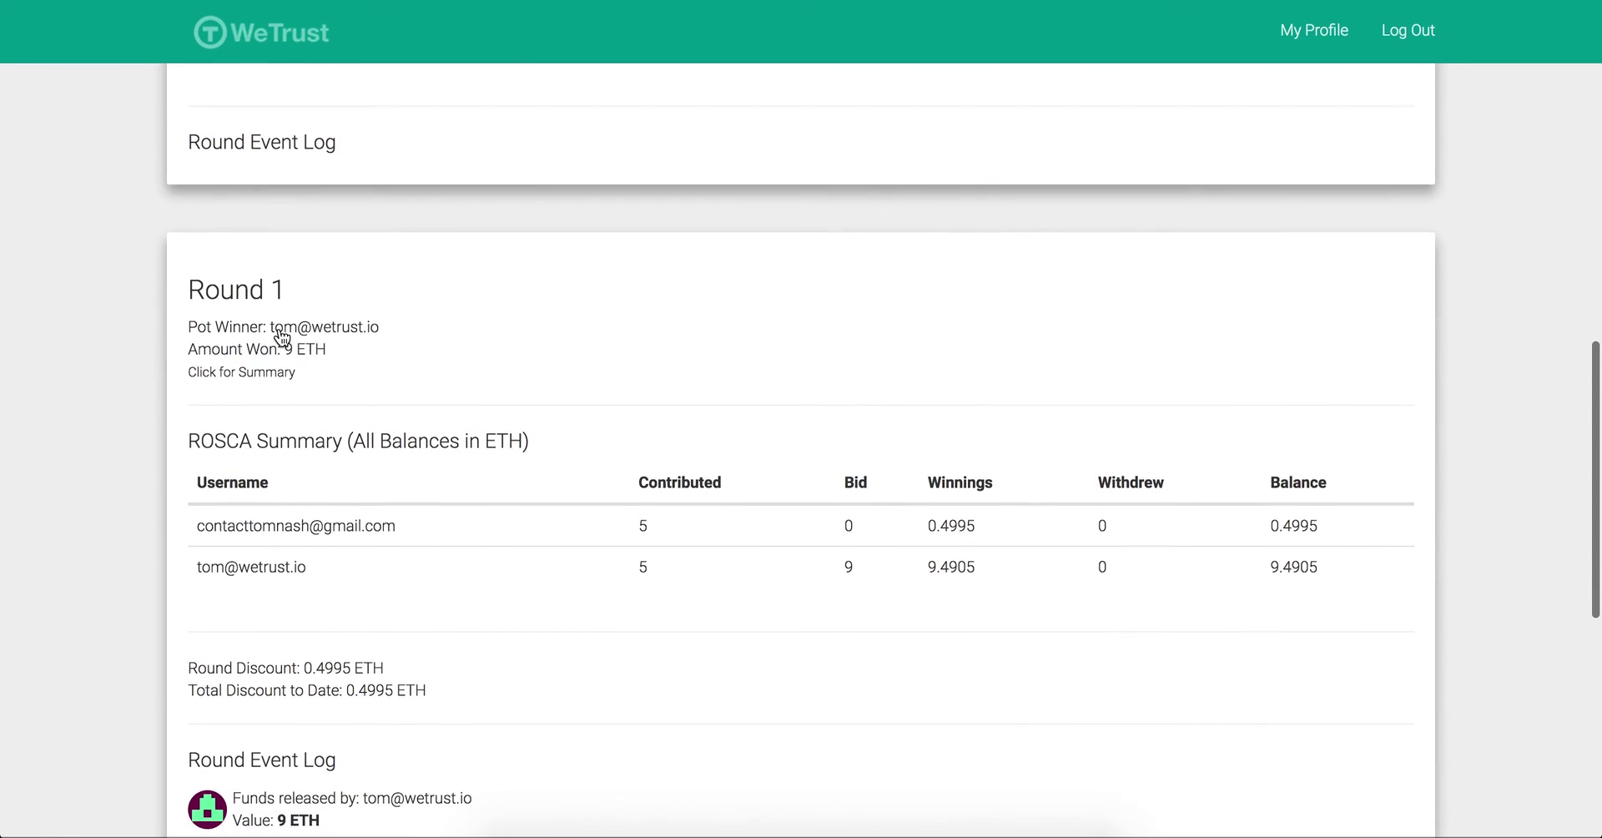
pyautogui.scroll(-1, 277, 331)
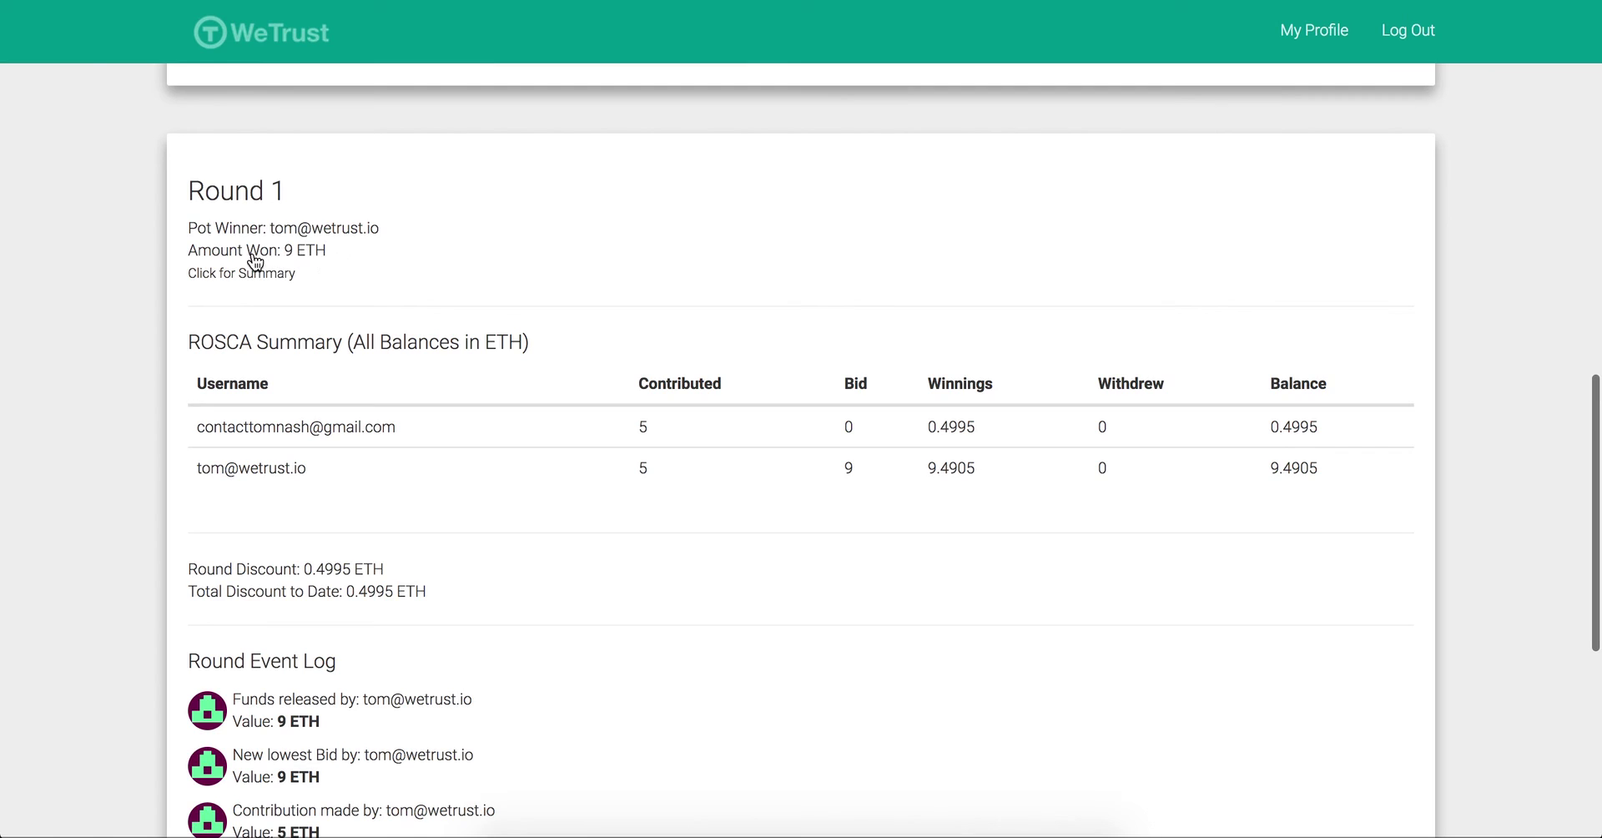
pyautogui.scroll(-2, 547, 252)
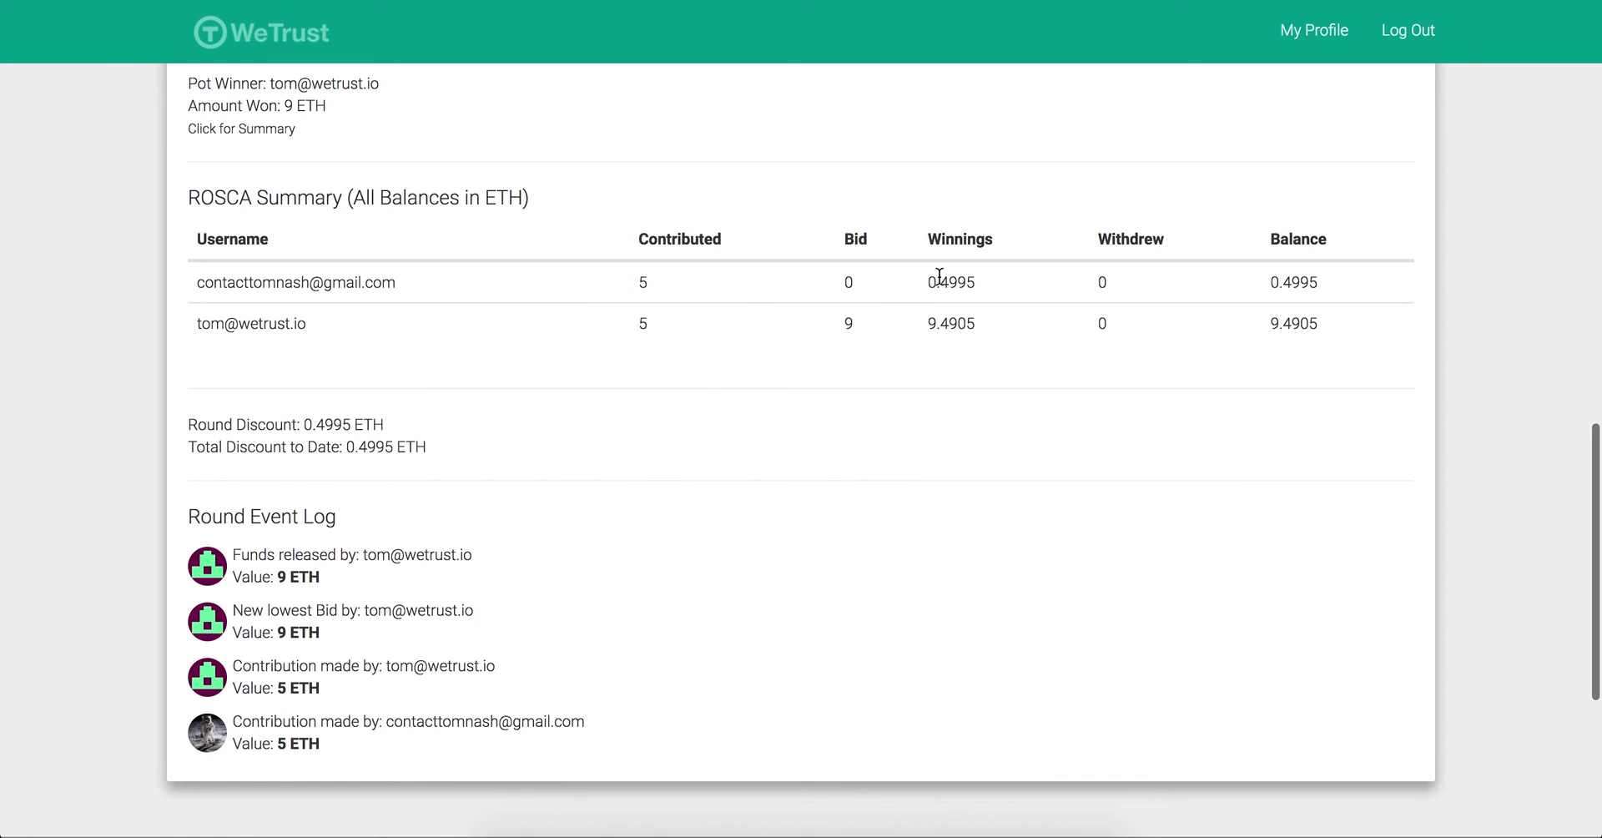
pyautogui.scroll(1, 940, 280)
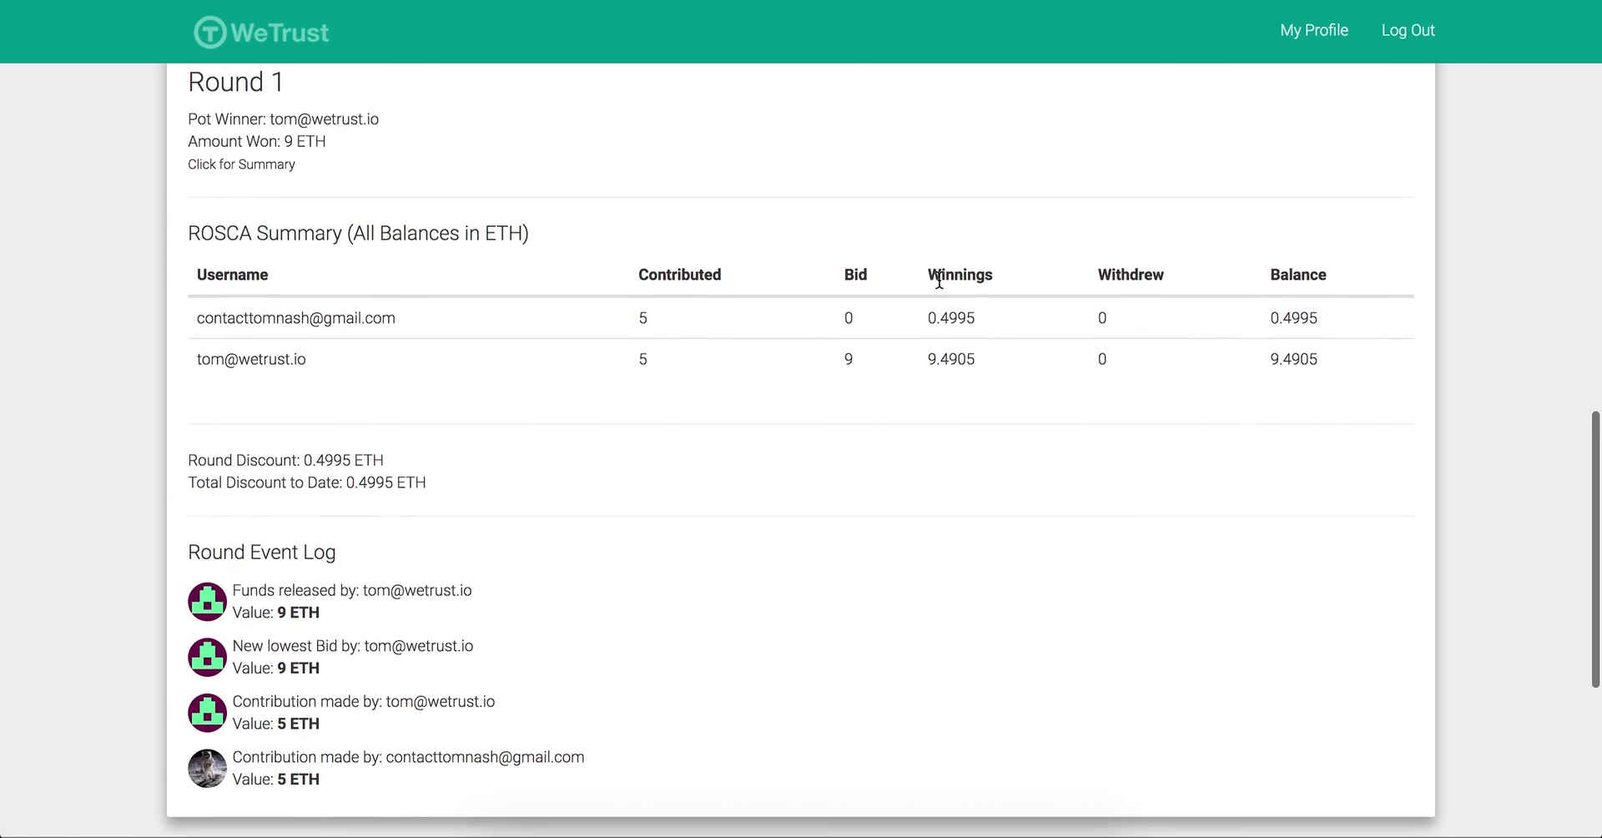